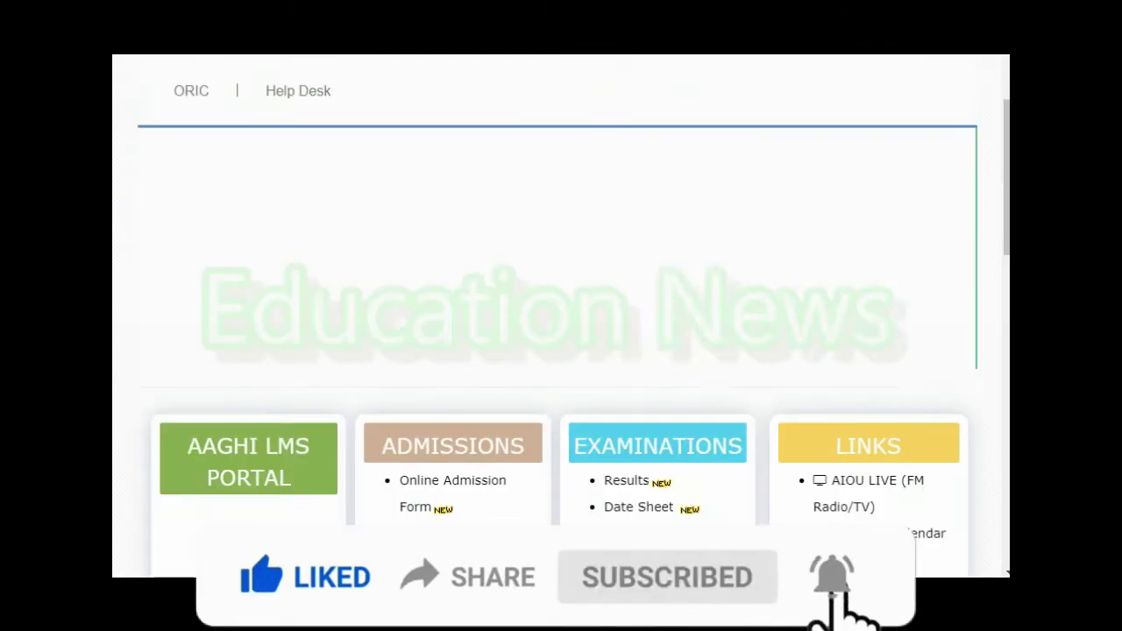
# Look over the university home page's admissions, examinations, links and news sections and the AAGHI LMS portal login.
pyautogui.scroll(-7, 564, 142)
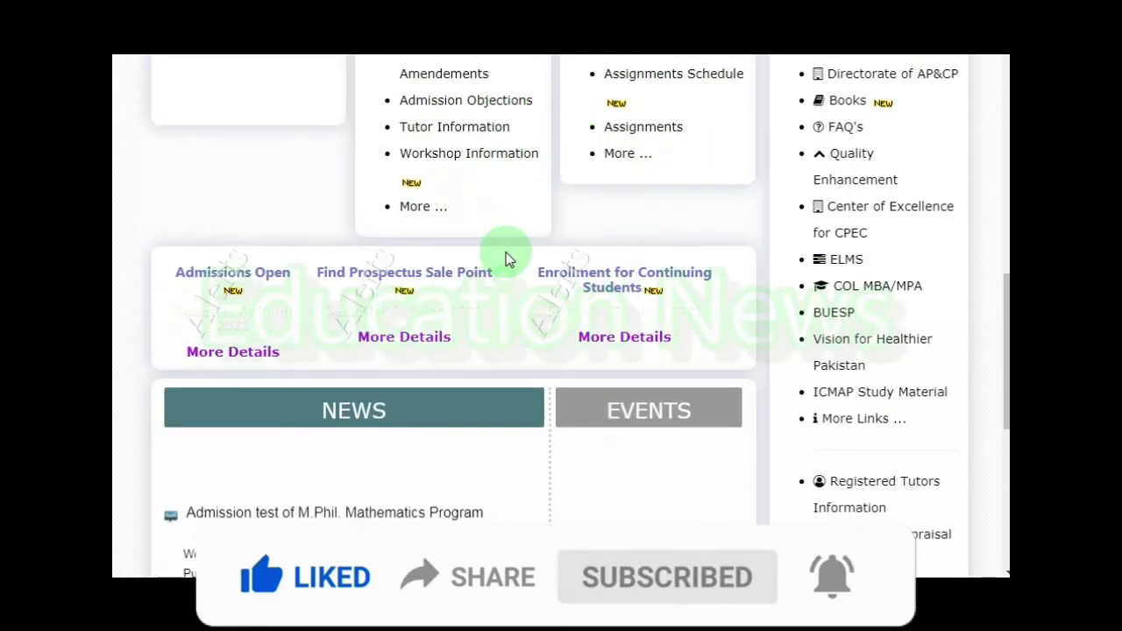
pyautogui.scroll(5, 508, 256)
pyautogui.scroll(4, 509, 247)
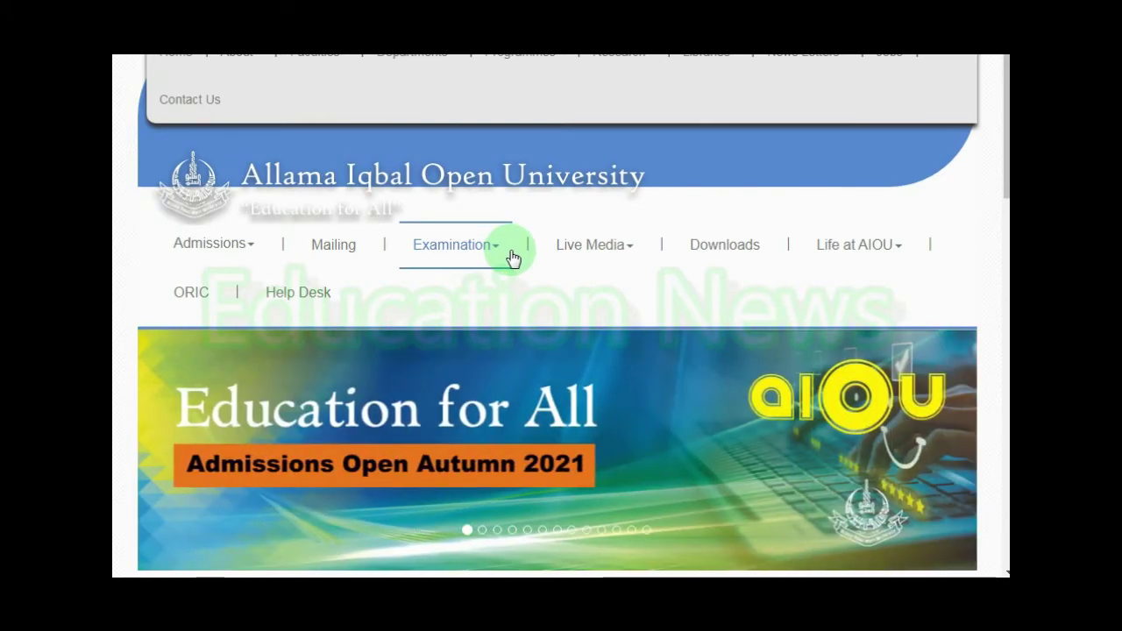
pyautogui.scroll(-5, 513, 257)
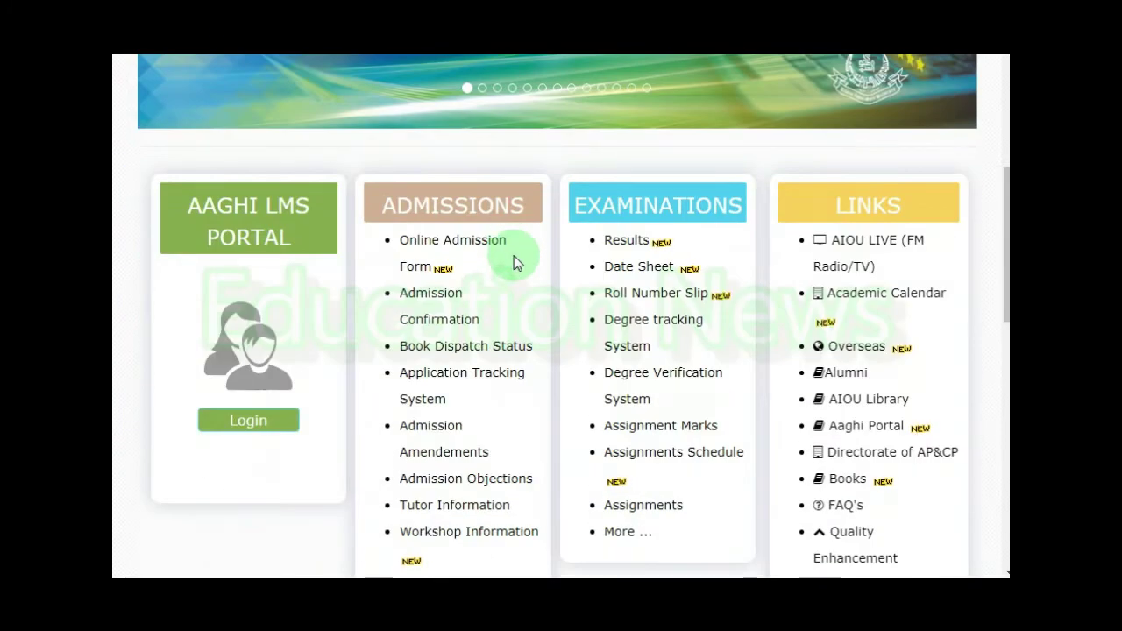
pyautogui.scroll(-4, 518, 272)
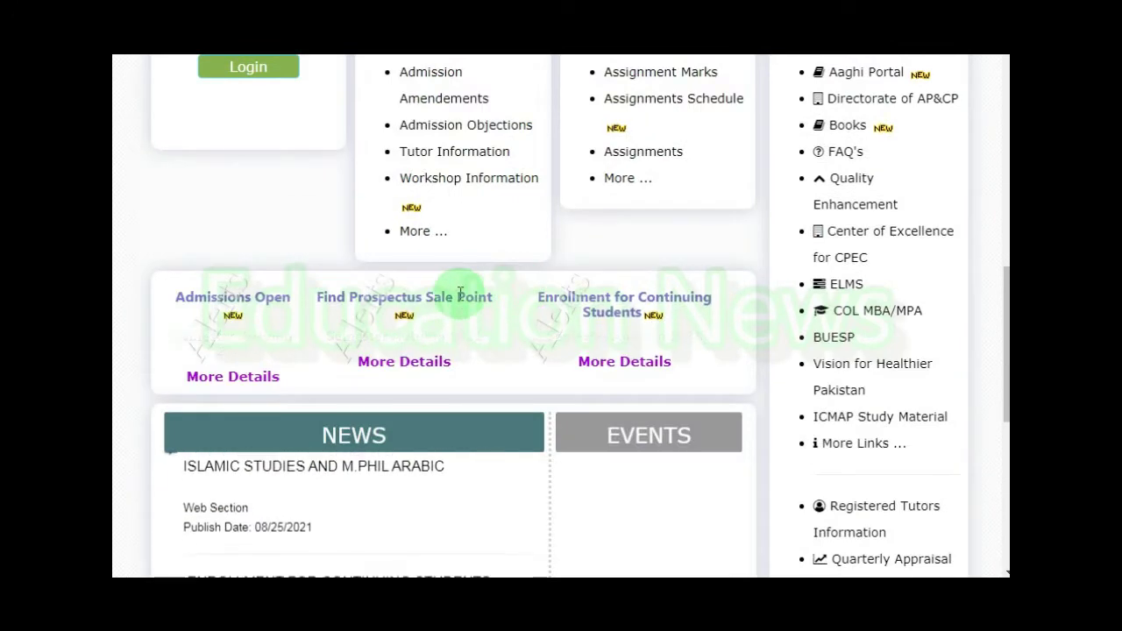
pyautogui.scroll(5, 459, 293)
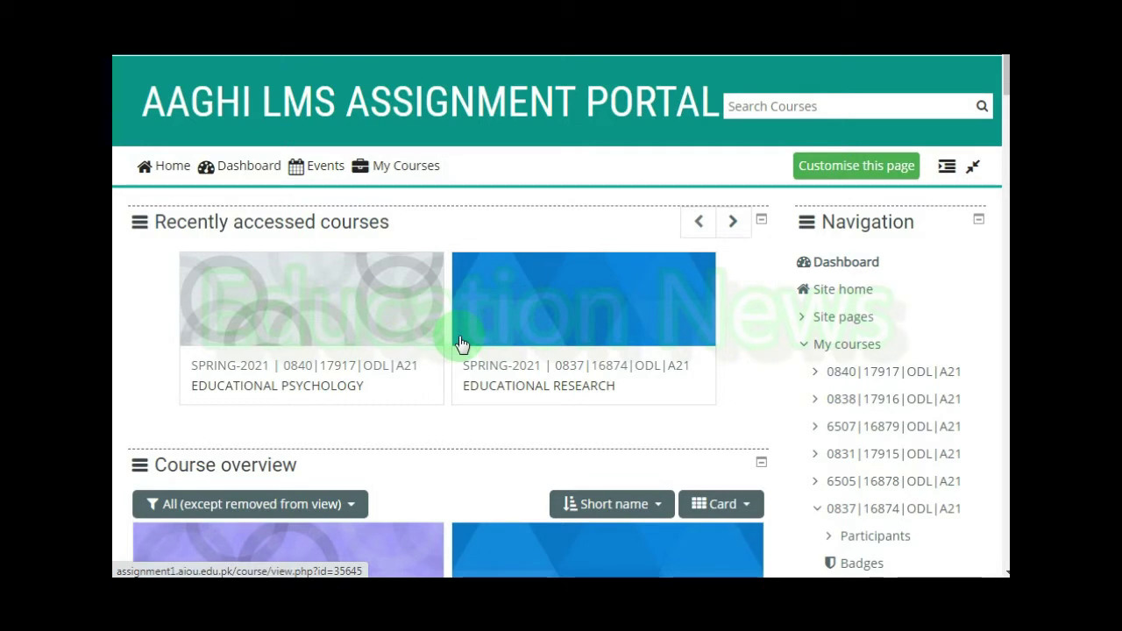
# Review the enrolled Spring-2021 courses on the assignment portal dashboard, including the recently accessed courses and the course overview.
pyautogui.scroll(-1, 461, 344)
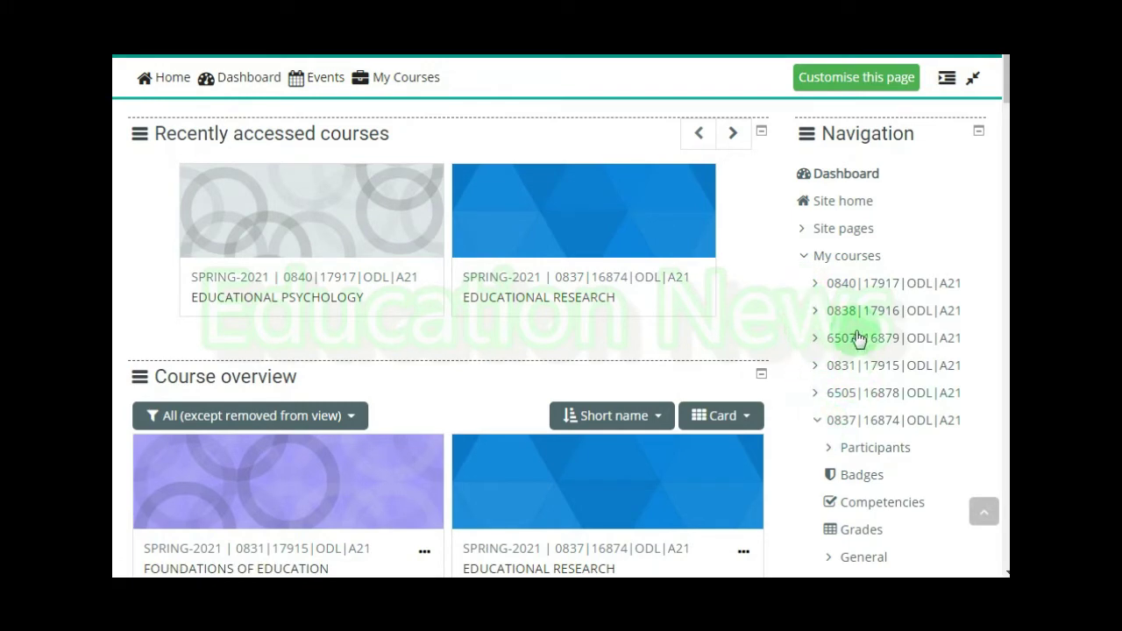
pyautogui.scroll(-5, 668, 384)
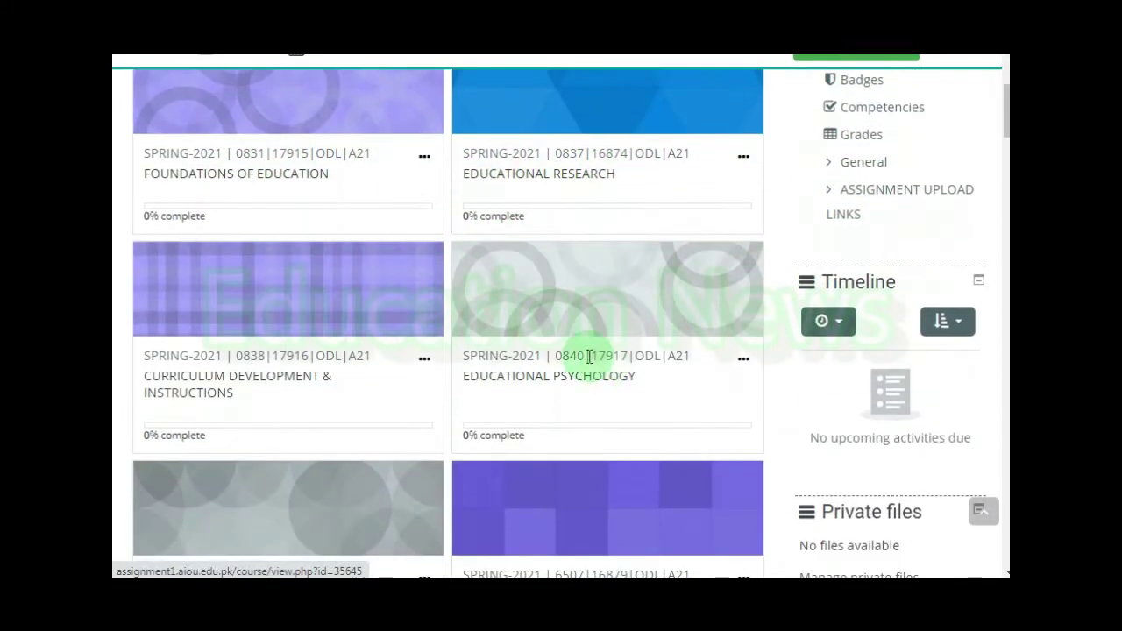
pyautogui.scroll(6, 391, 377)
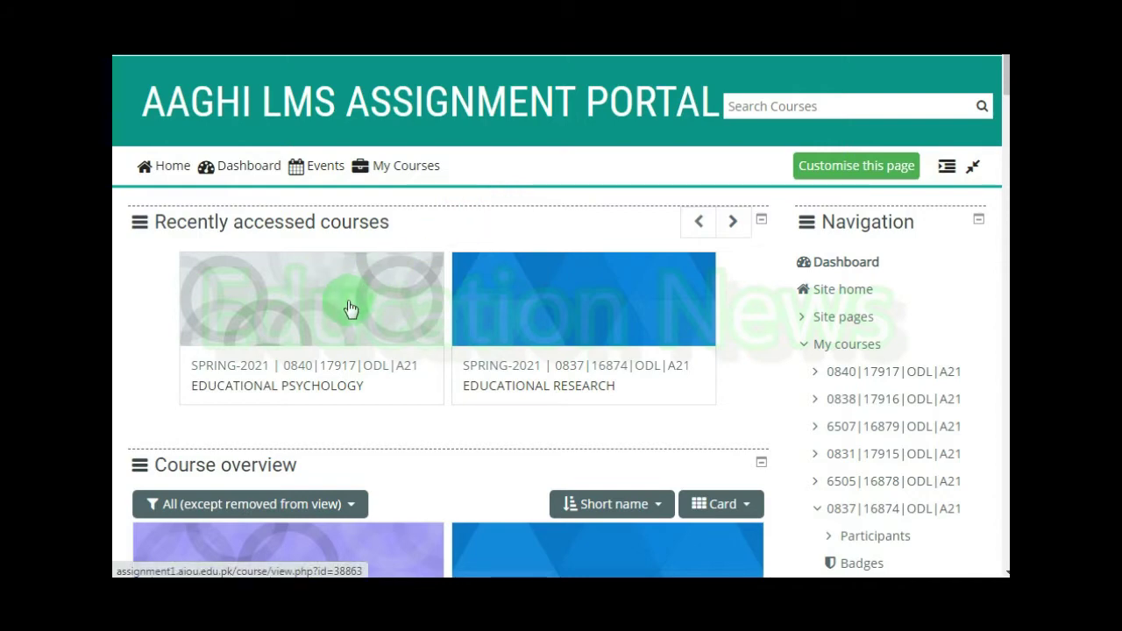
pyautogui.scroll(-3, 350, 312)
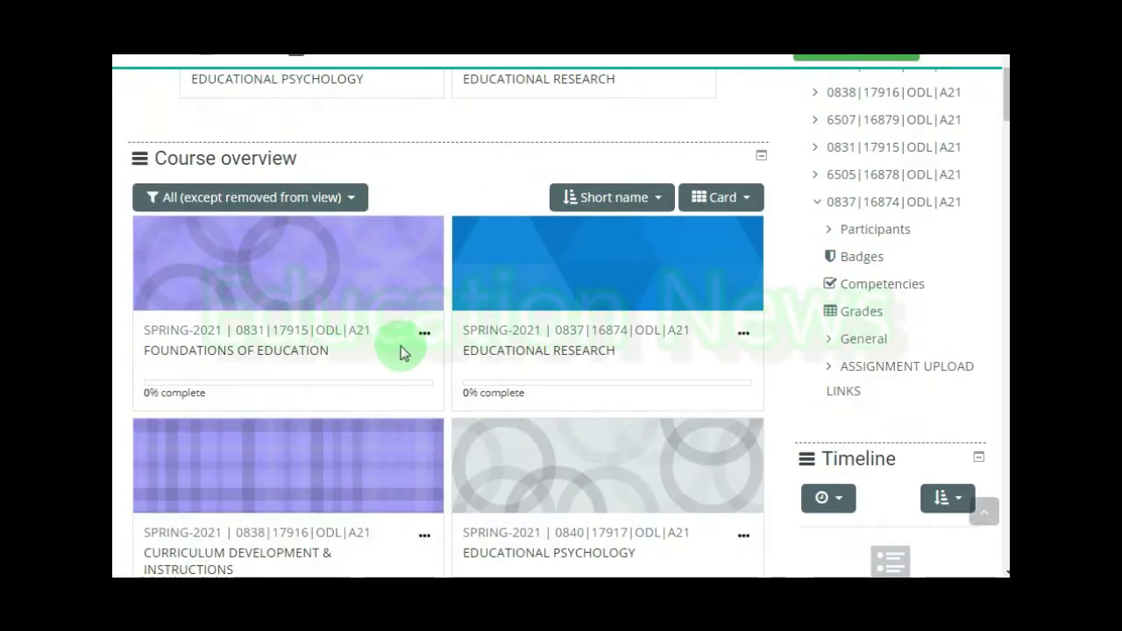
pyautogui.scroll(1, 443, 375)
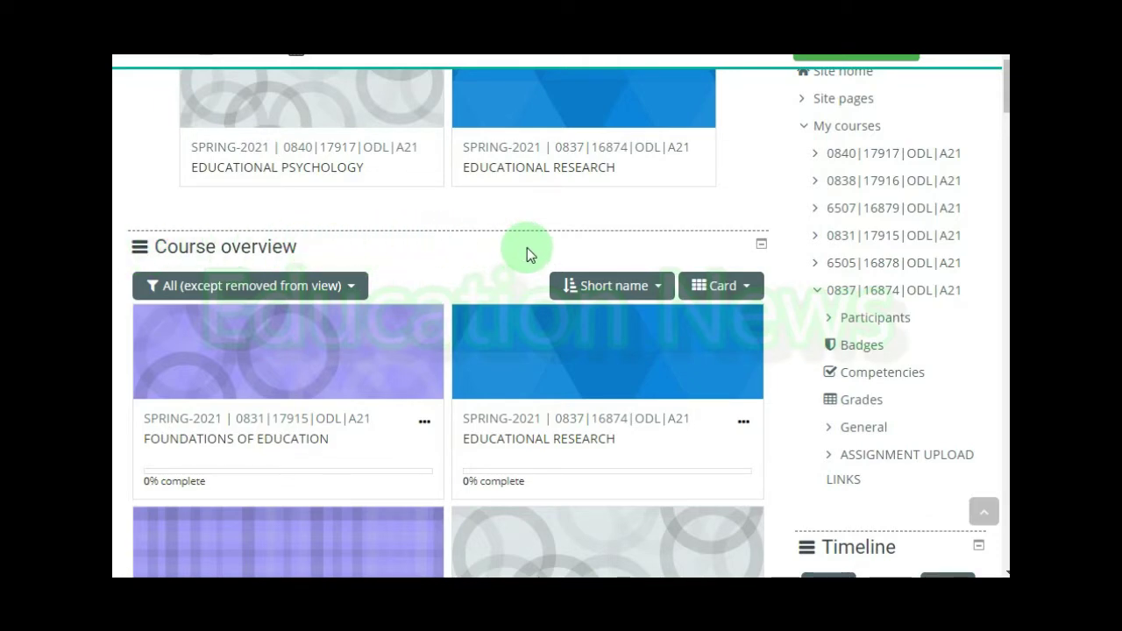
pyautogui.scroll(3, 567, 273)
pyautogui.scroll(-4, 568, 271)
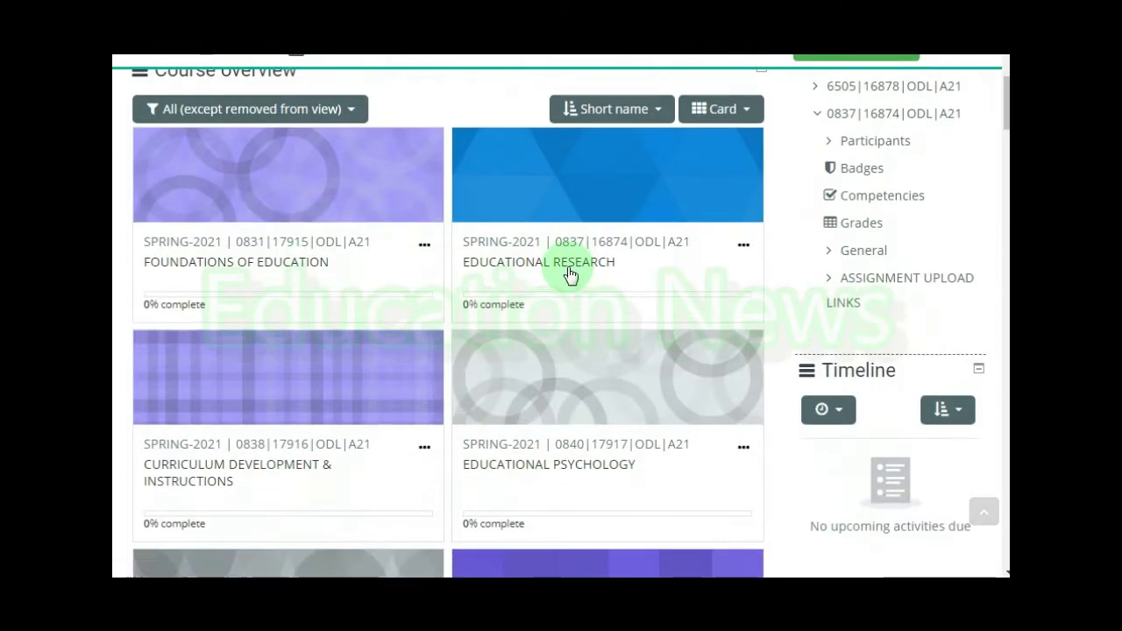
pyautogui.scroll(4, 569, 275)
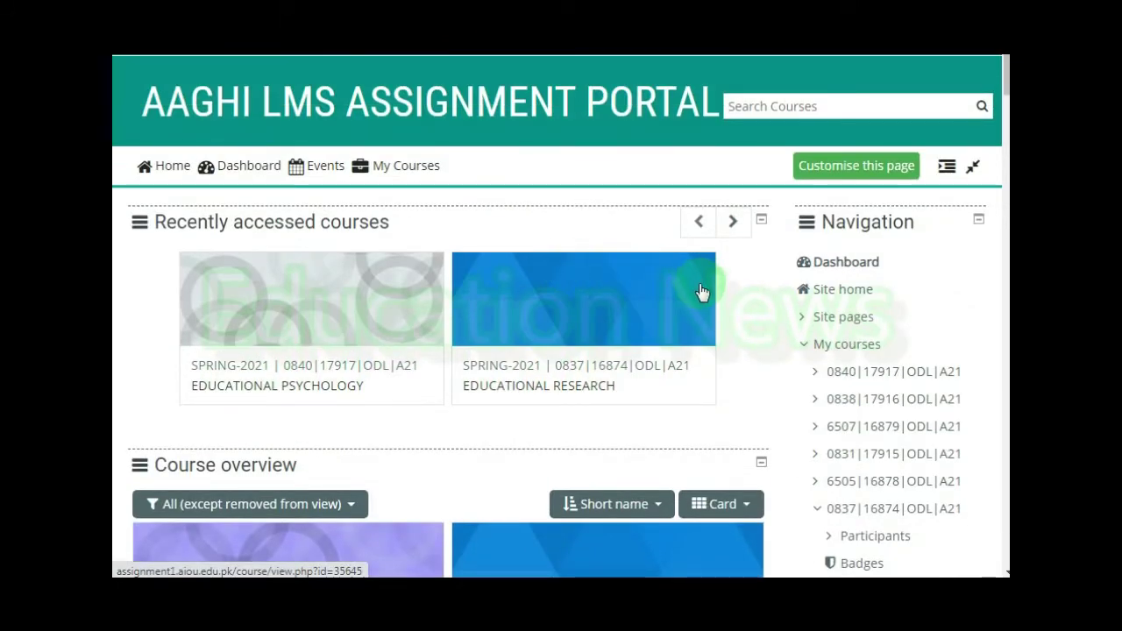
pyautogui.scroll(-1, 704, 293)
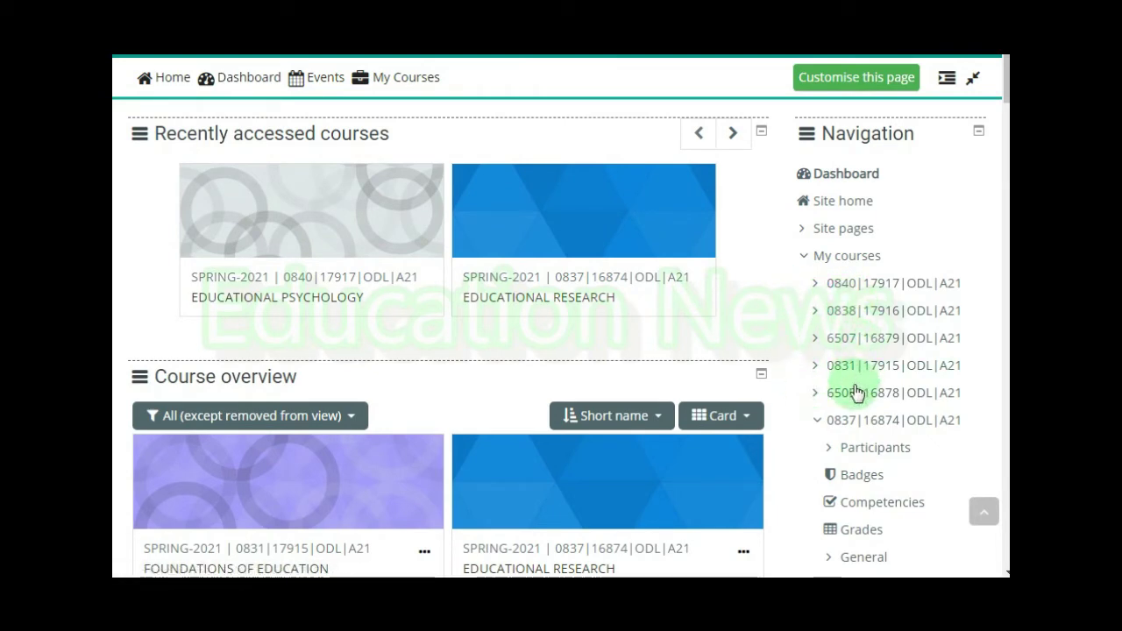
pyautogui.scroll(-5, 631, 350)
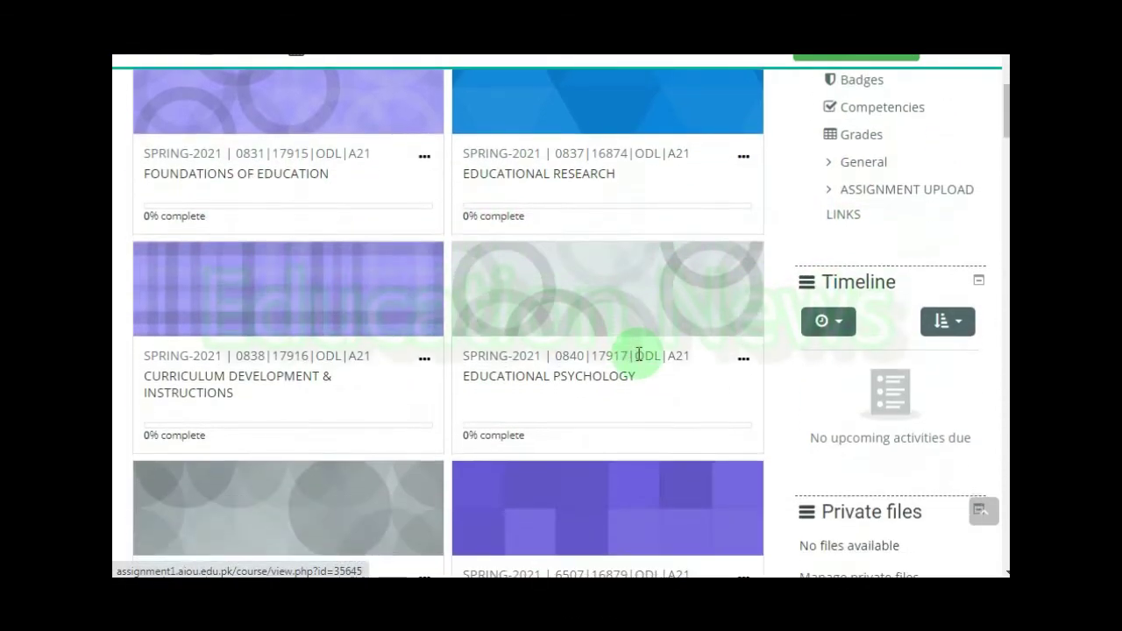
pyautogui.scroll(5, 592, 348)
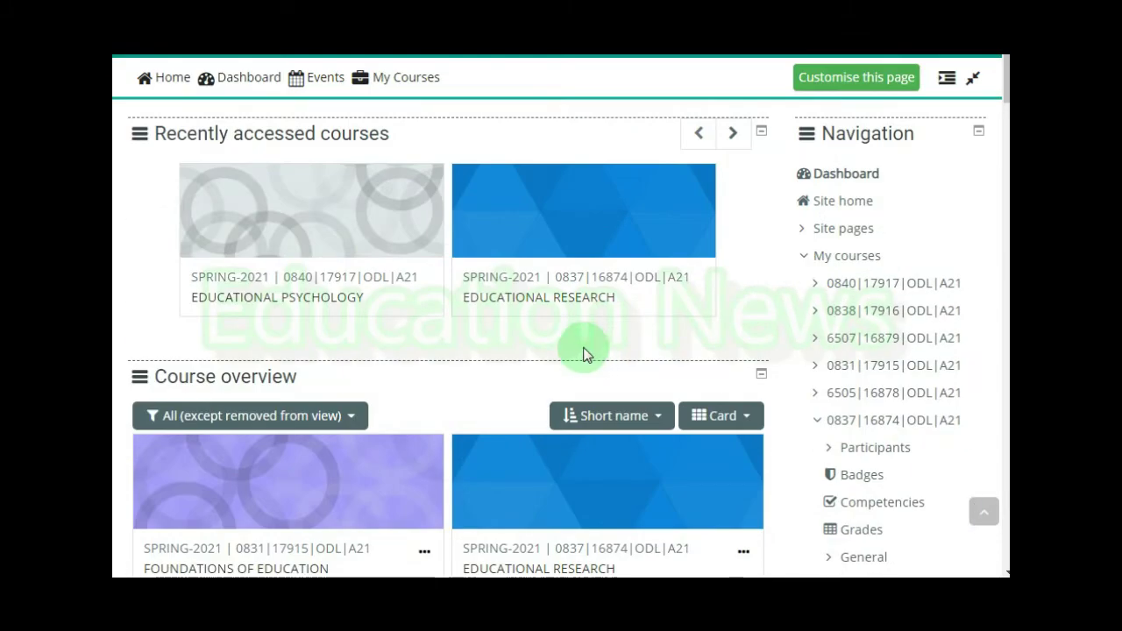
pyautogui.scroll(-4, 578, 346)
pyautogui.scroll(1, 548, 340)
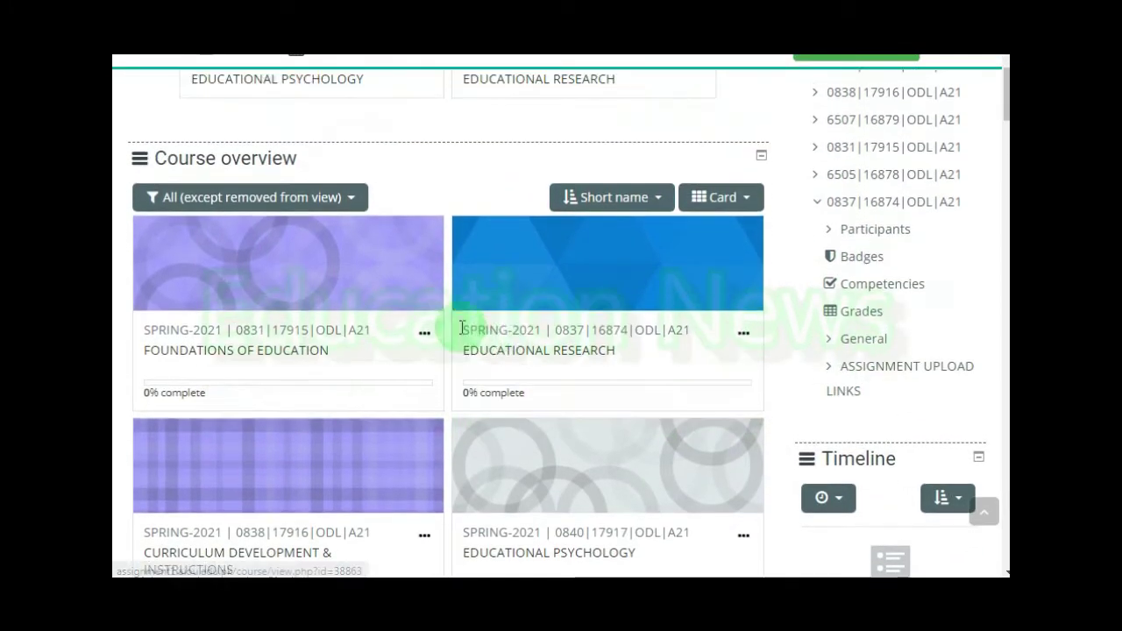
pyautogui.scroll(-2, 425, 316)
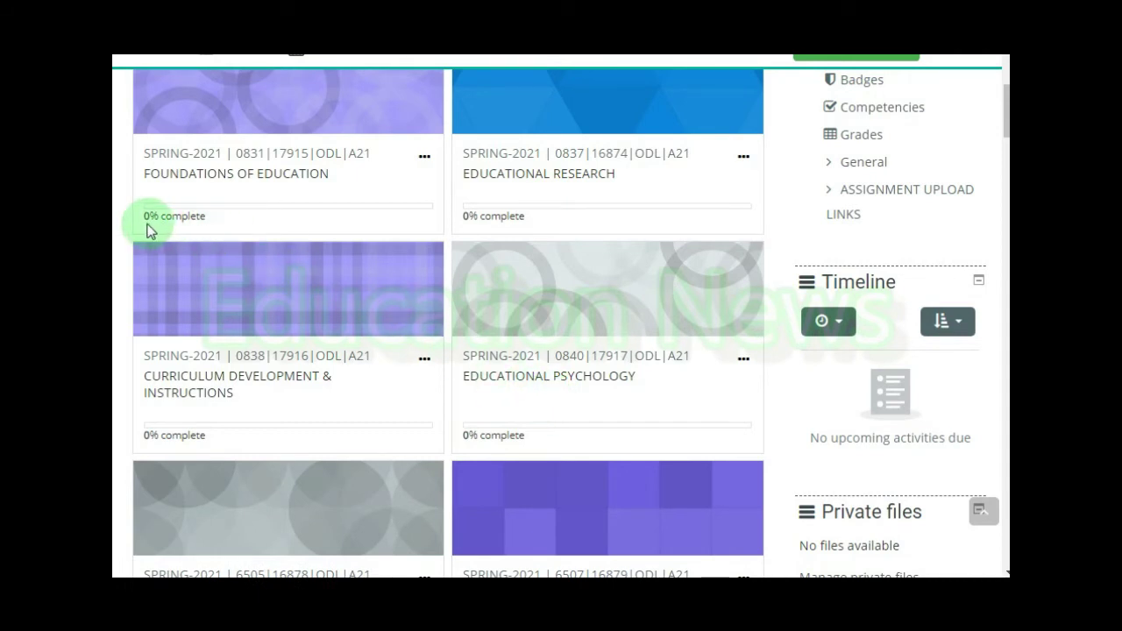
# Check the completion progress shown under each course in the course overview.
pyautogui.moveTo(145, 216); pyautogui.dragTo(207, 219)
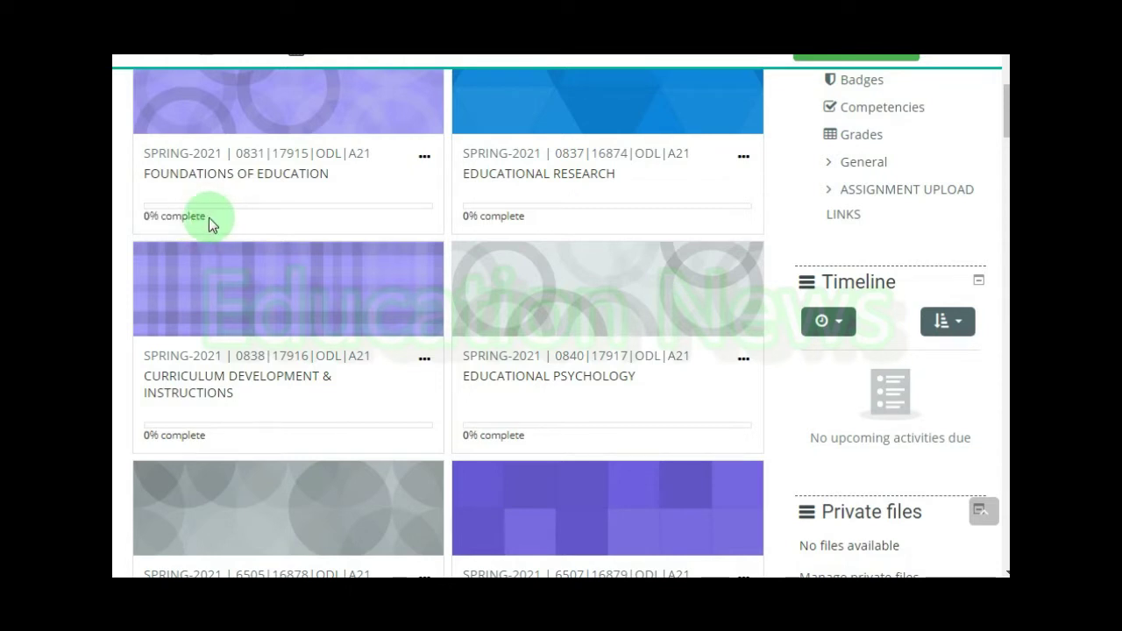
pyautogui.click(178, 214)
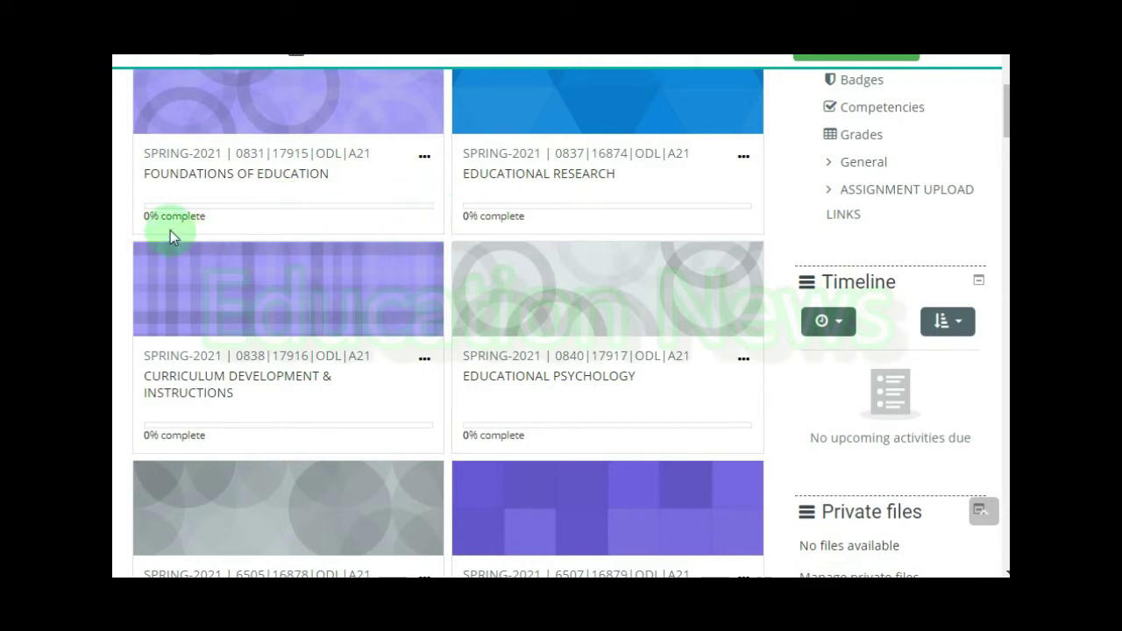
pyautogui.scroll(-2, 305, 259)
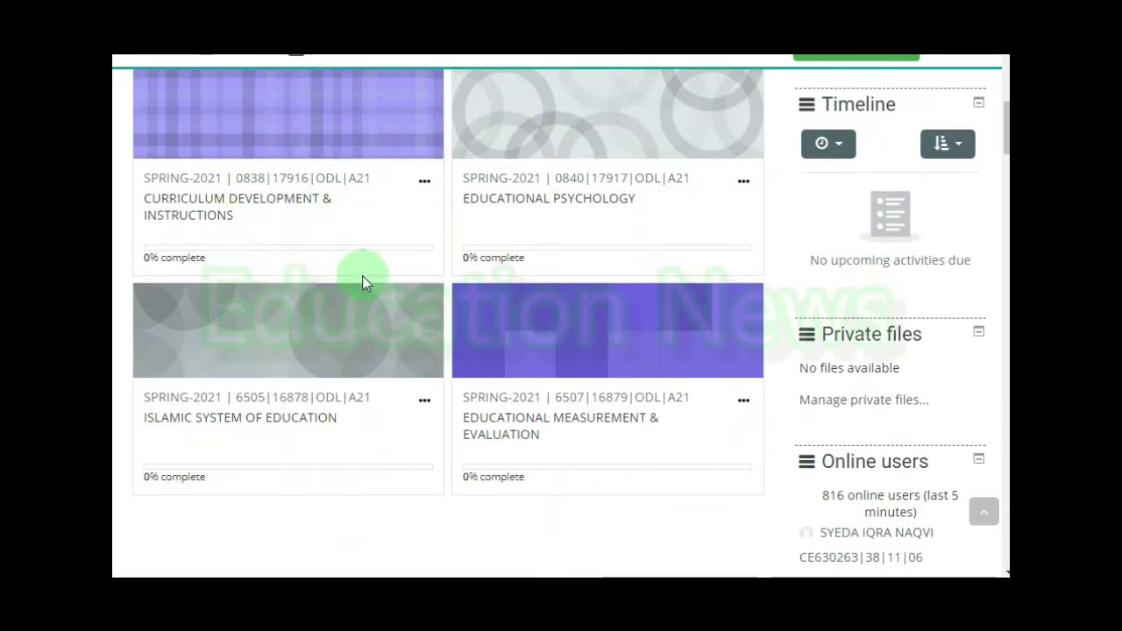
pyautogui.scroll(-2, 362, 280)
pyautogui.scroll(6, 365, 282)
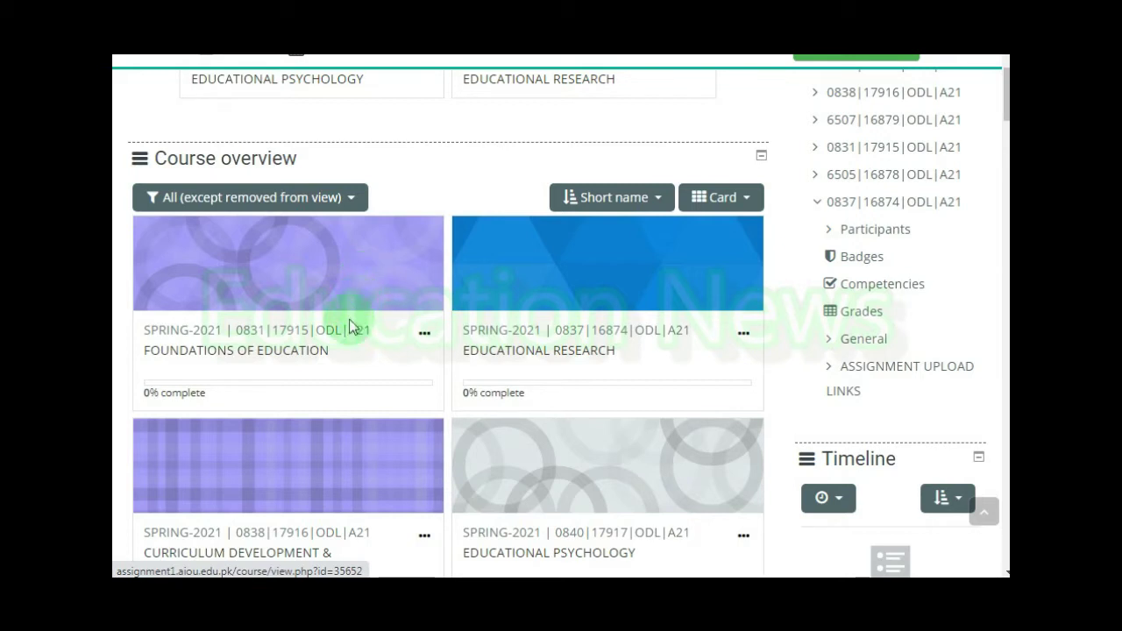
# Open the Foundations of Education course and review its assignment upload links.
pyautogui.click(233, 350)
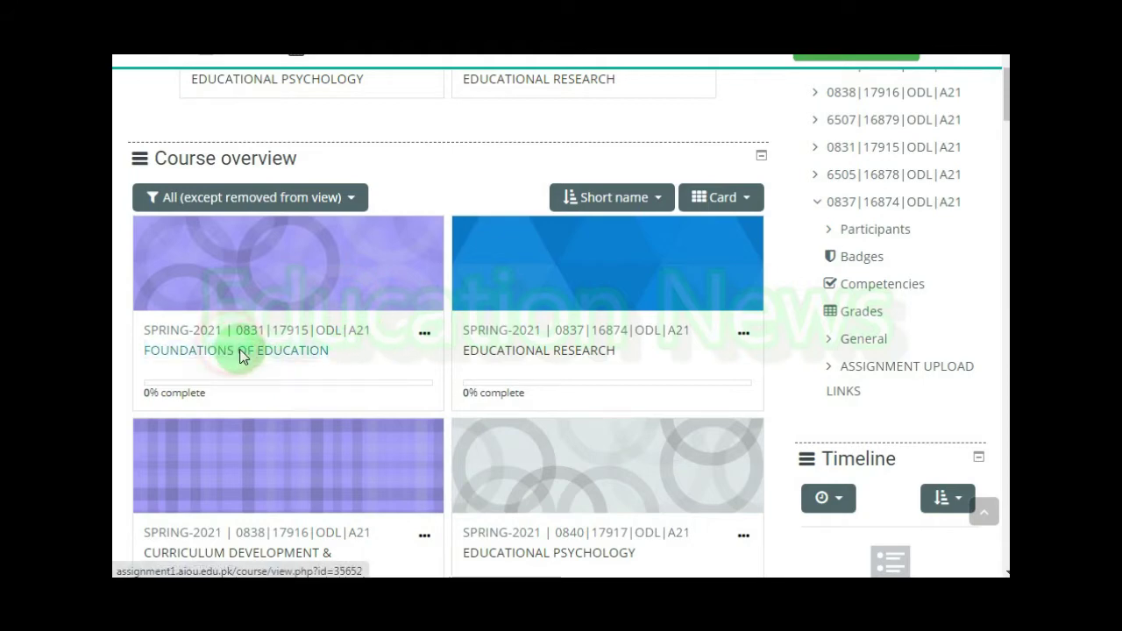
pyautogui.scroll(-3, 391, 344)
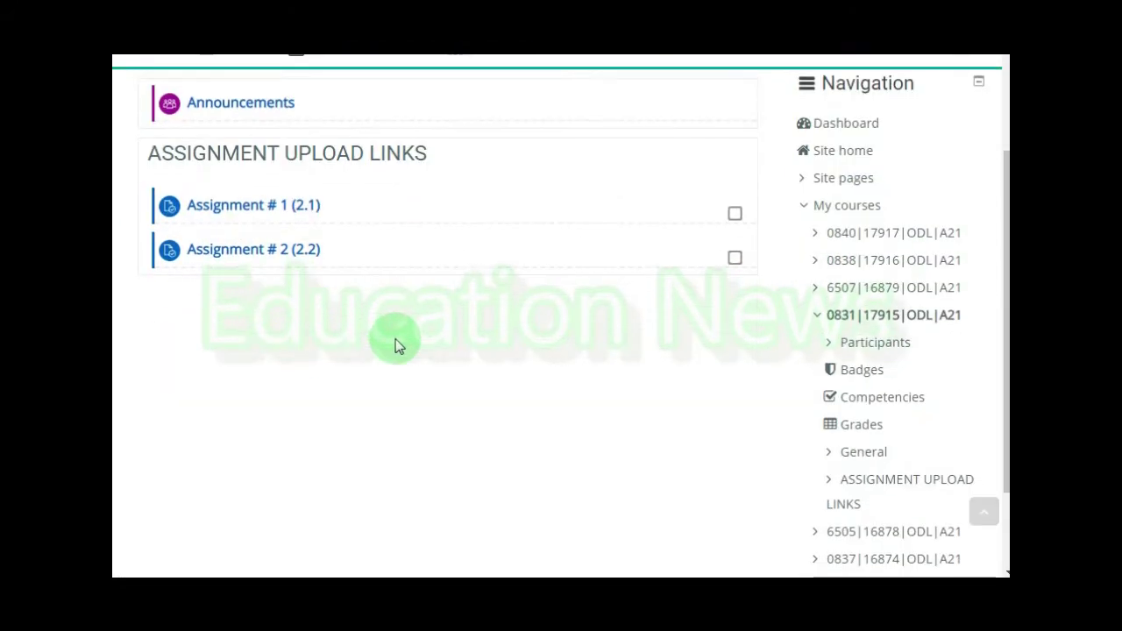
pyautogui.scroll(3, 391, 344)
pyautogui.scroll(-1, 389, 346)
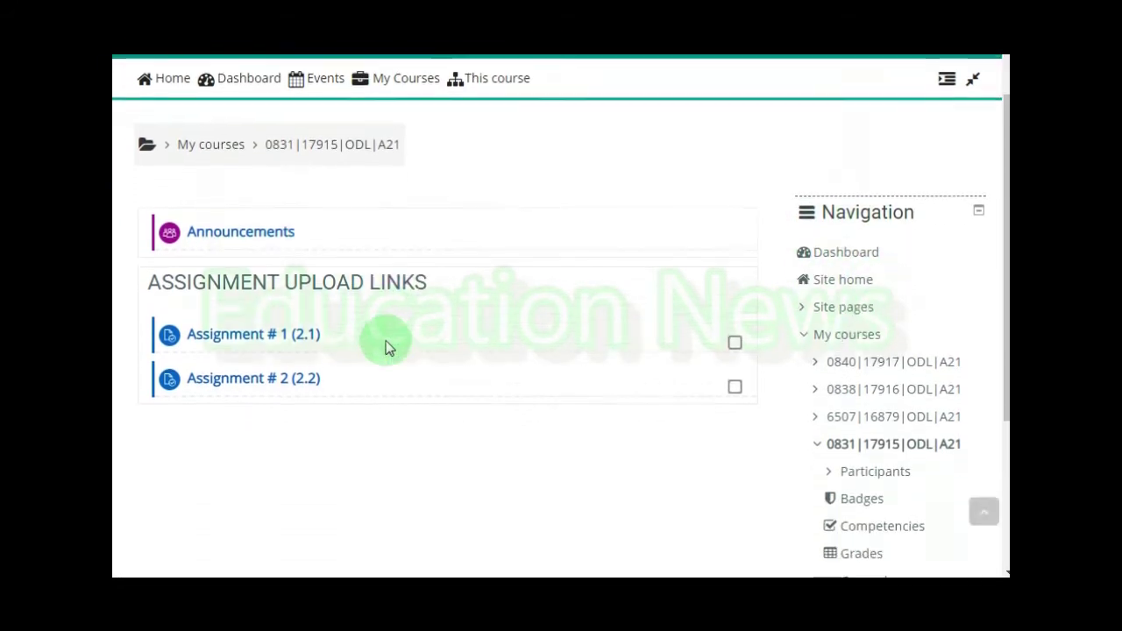
# Open Assignment # 1 (2.1), start adding a submission and check the file size and file count limits.
pyautogui.click(237, 333)
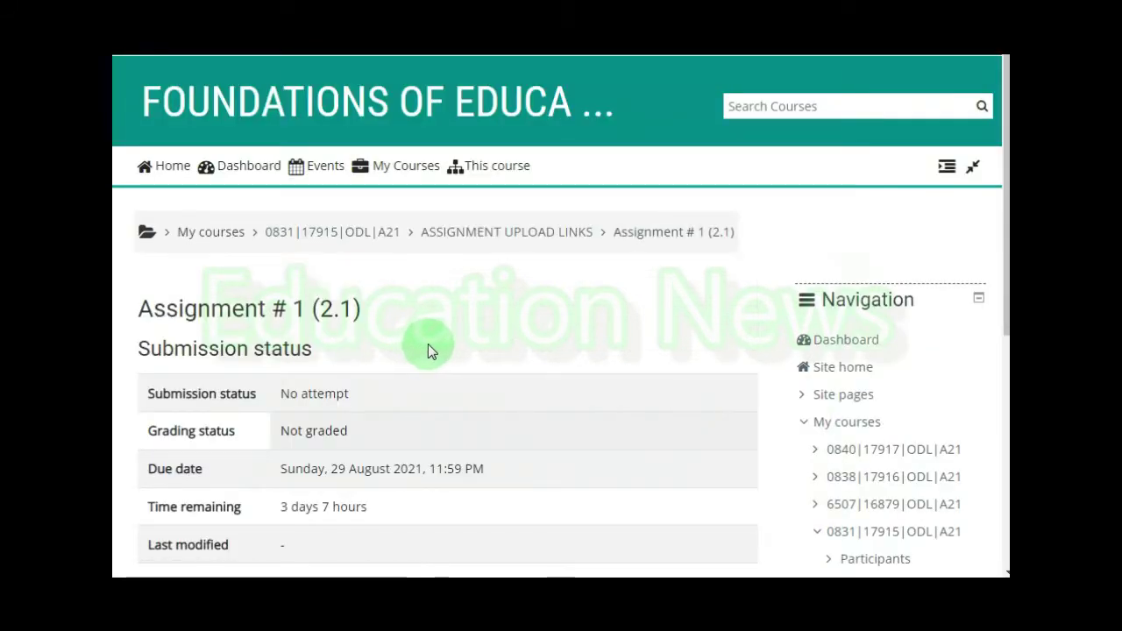
pyautogui.scroll(-4, 430, 347)
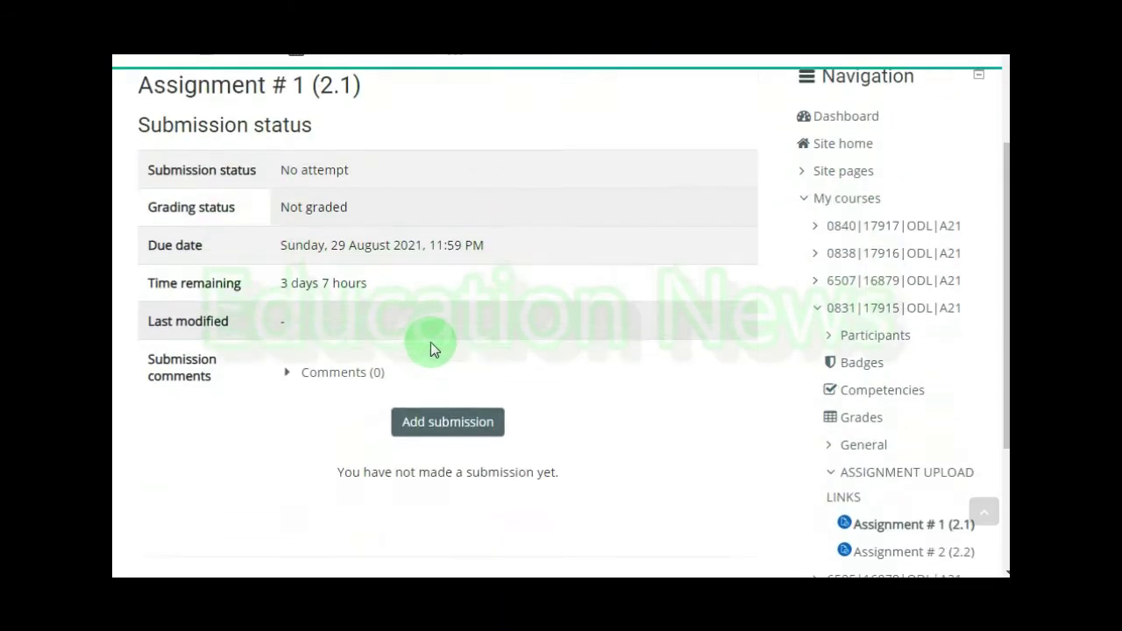
pyautogui.click(444, 346)
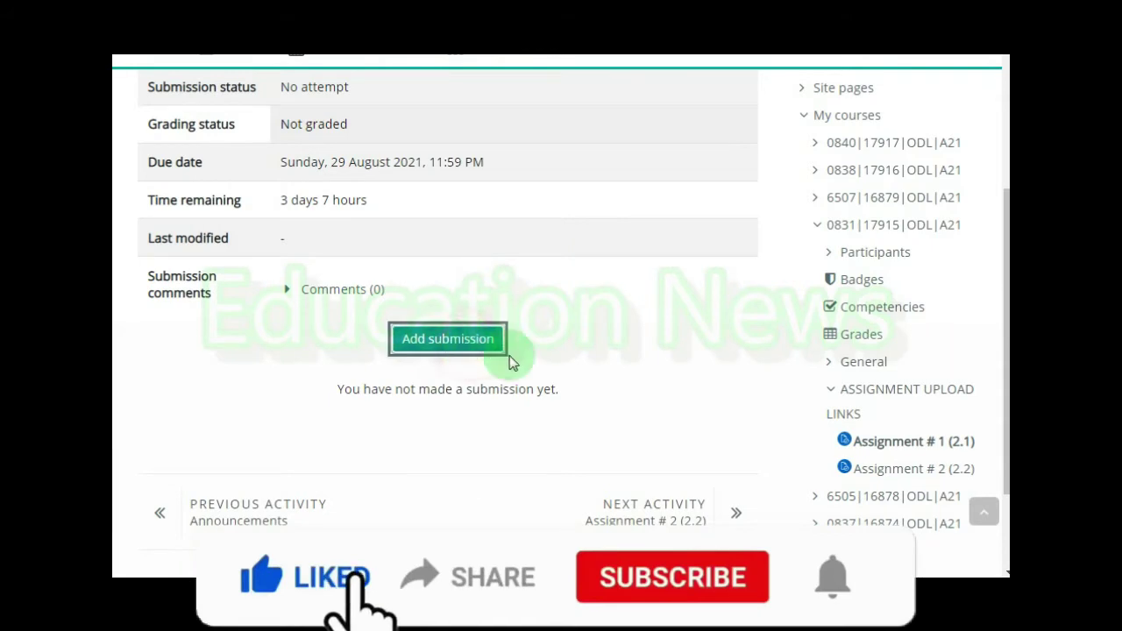
pyautogui.scroll(-3, 531, 357)
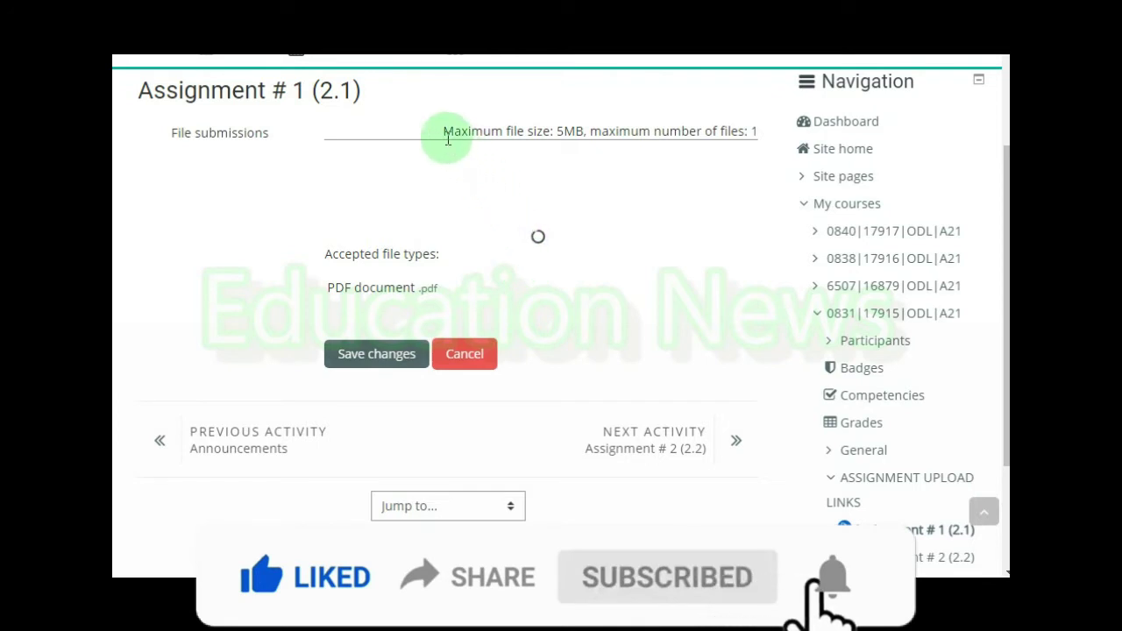
pyautogui.moveTo(444, 129); pyautogui.dragTo(759, 131)
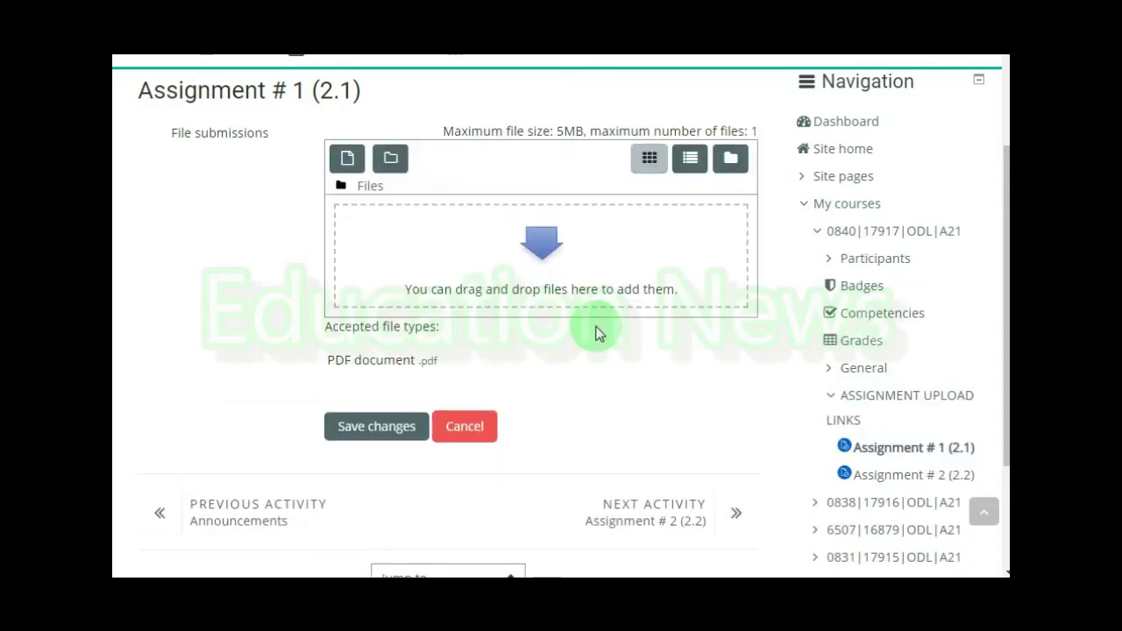
# Choose the PDF Corse Code 840 from the Desktop as the attachment for the Assignment # 1 (2.1) submission.
pyautogui.click(542, 251)
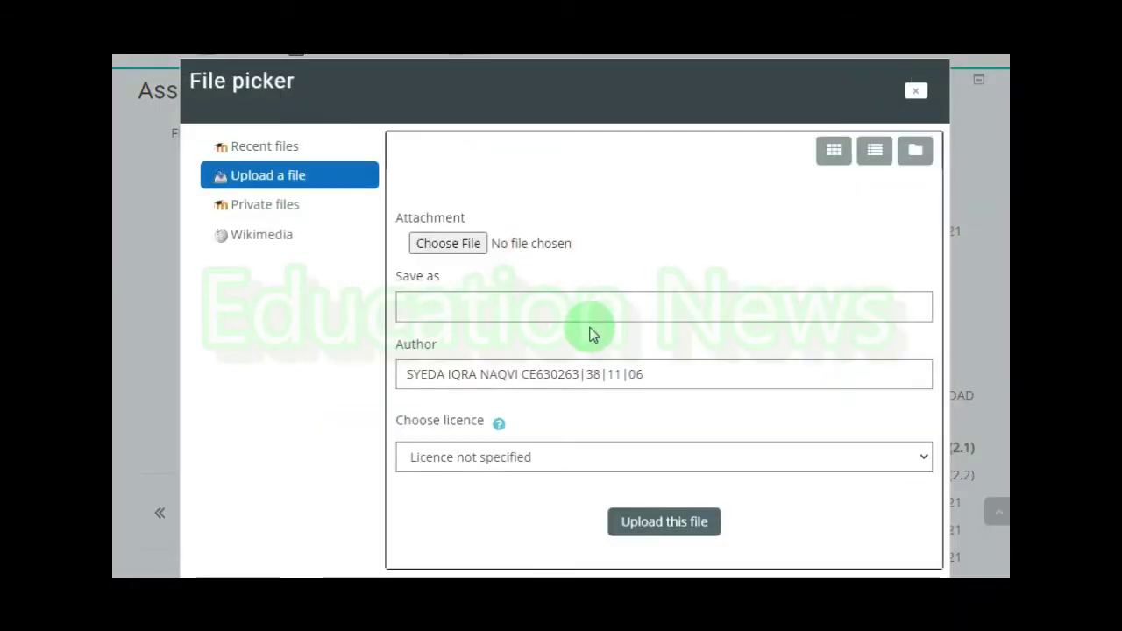
pyautogui.click(270, 150)
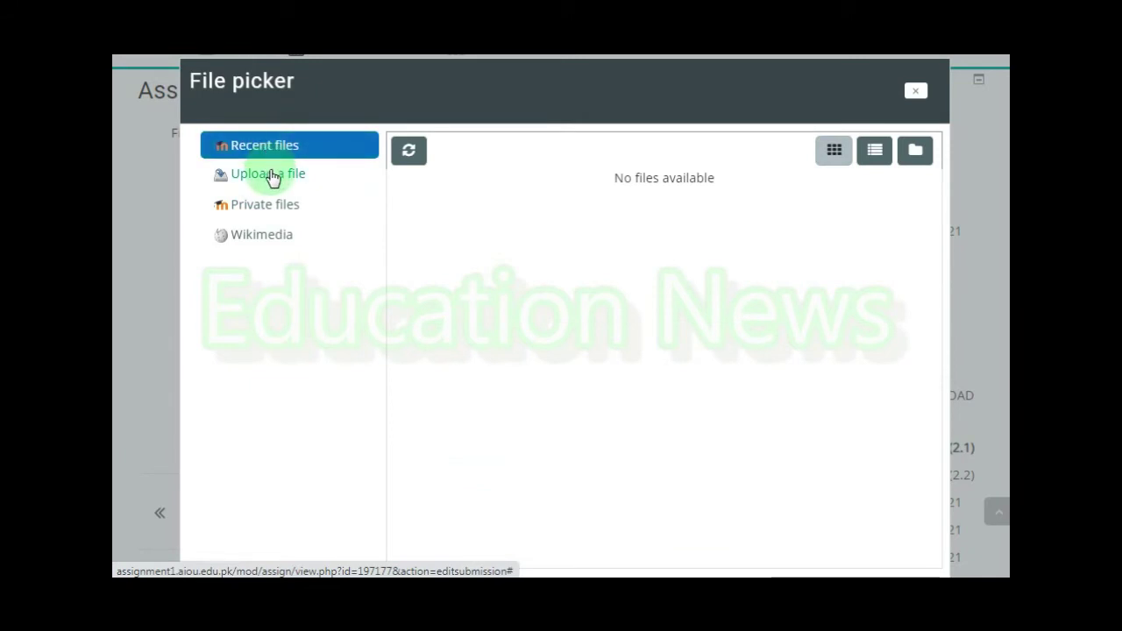
pyautogui.click(271, 175)
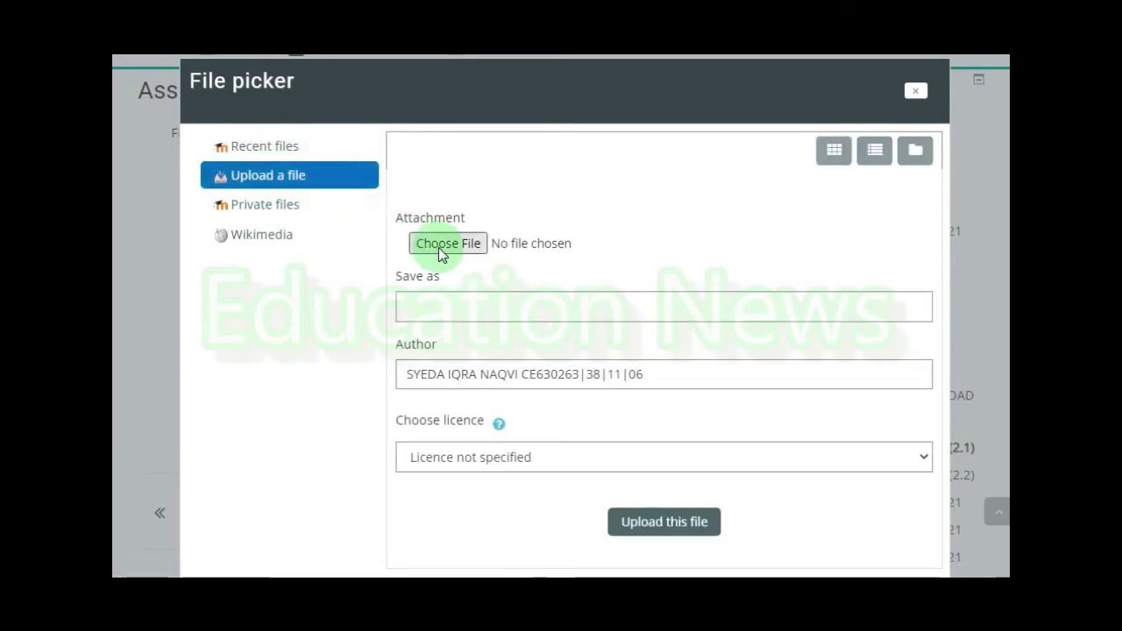
pyautogui.click(467, 249)
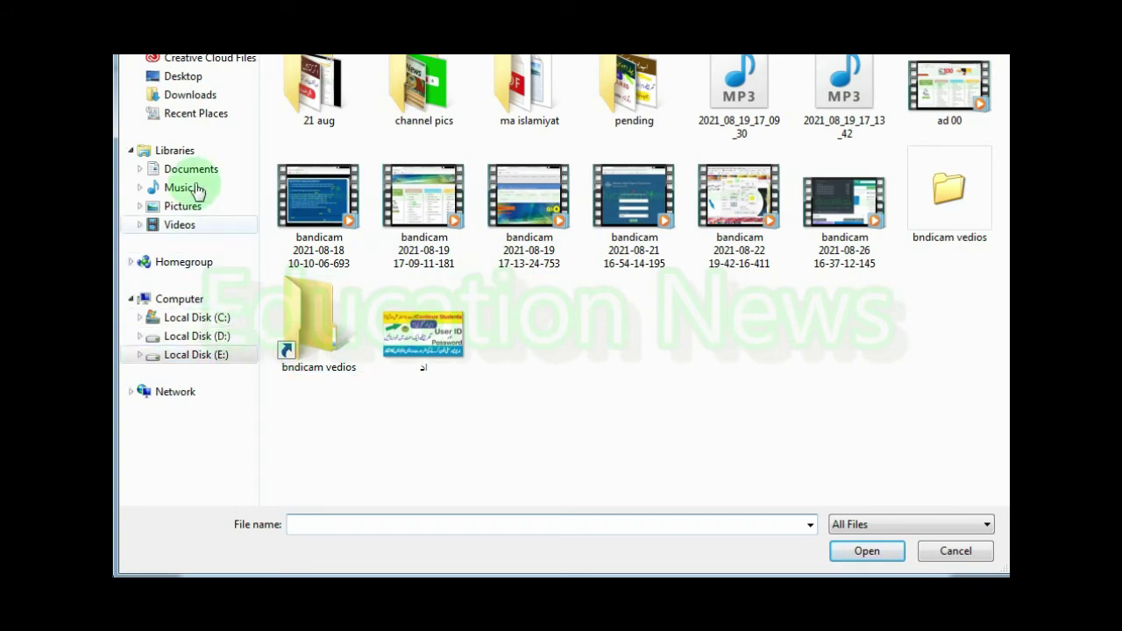
pyautogui.click(180, 77)
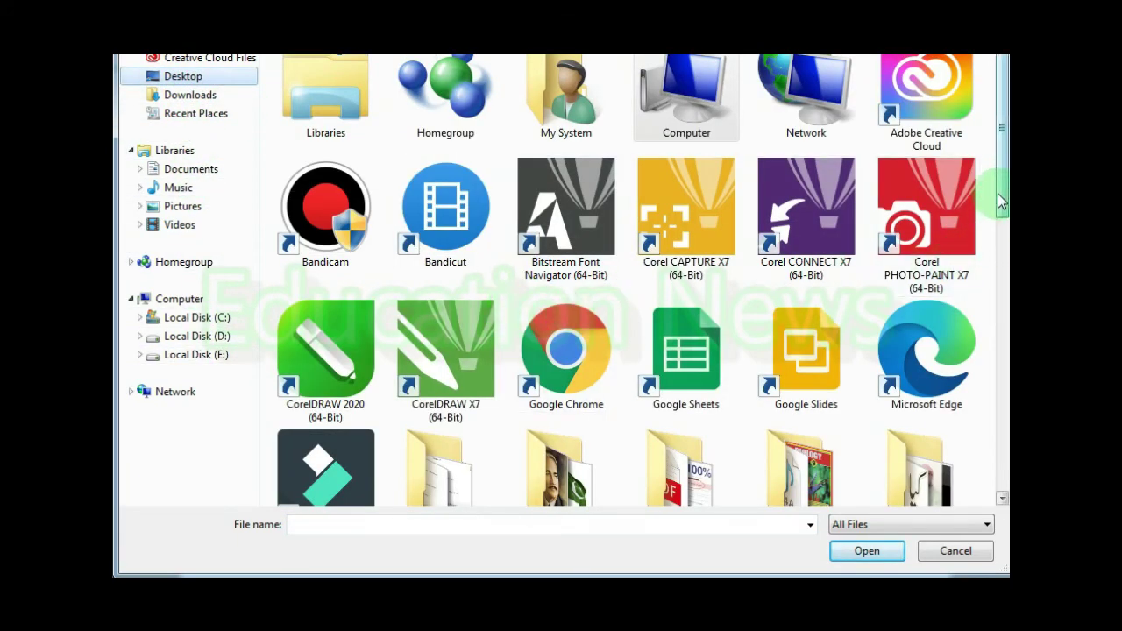
pyautogui.moveTo(1001, 191); pyautogui.dragTo(1002, 498)
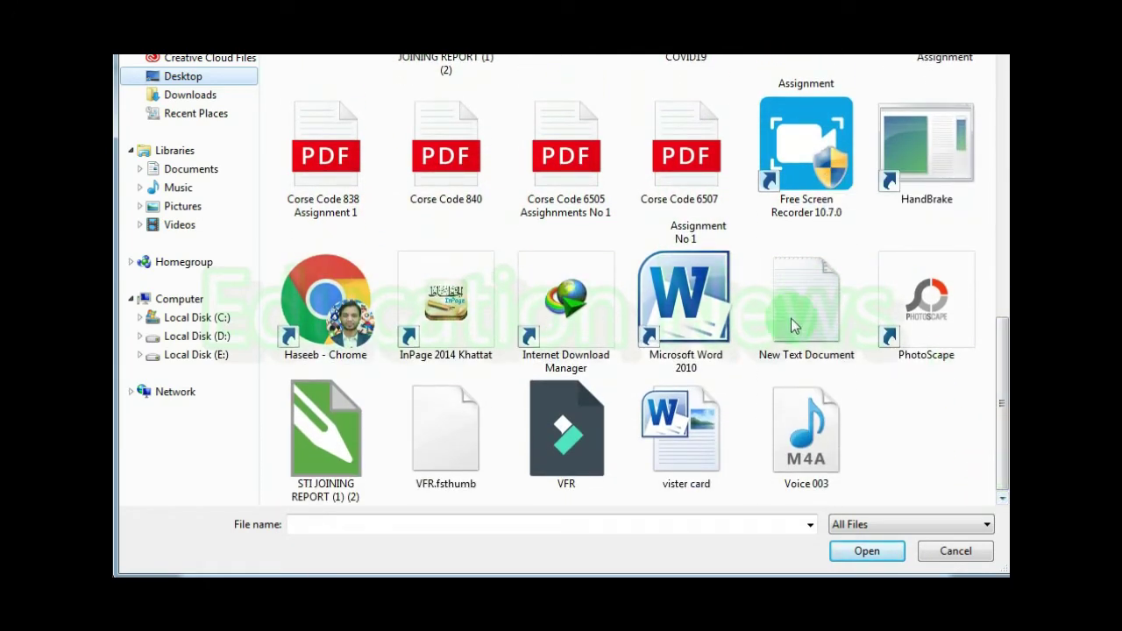
pyautogui.click(448, 172)
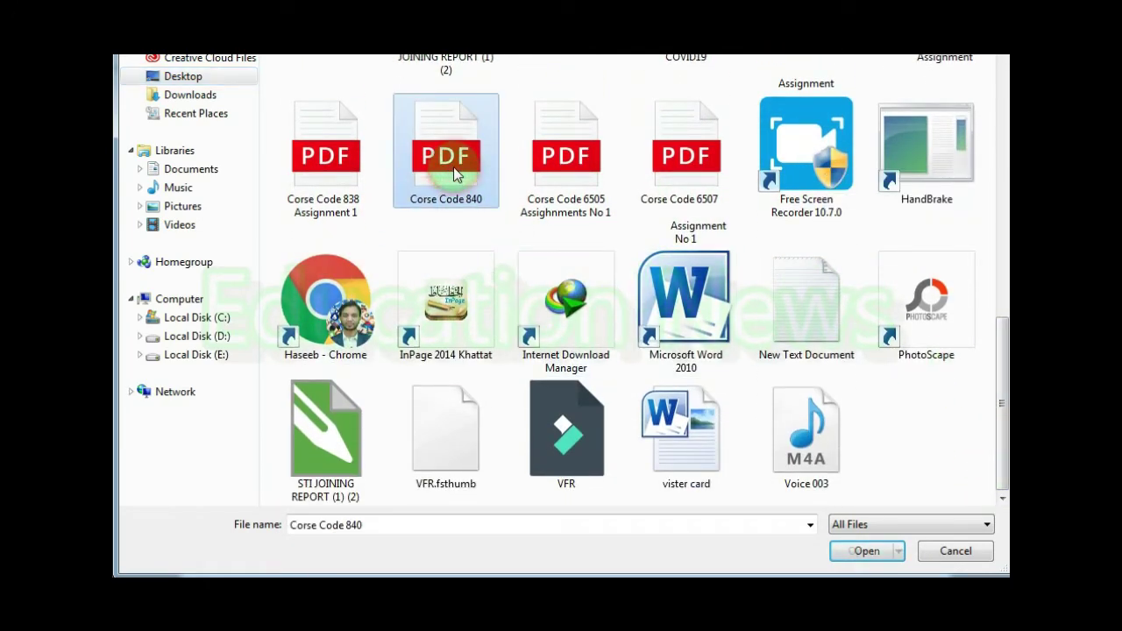
pyautogui.click(842, 549)
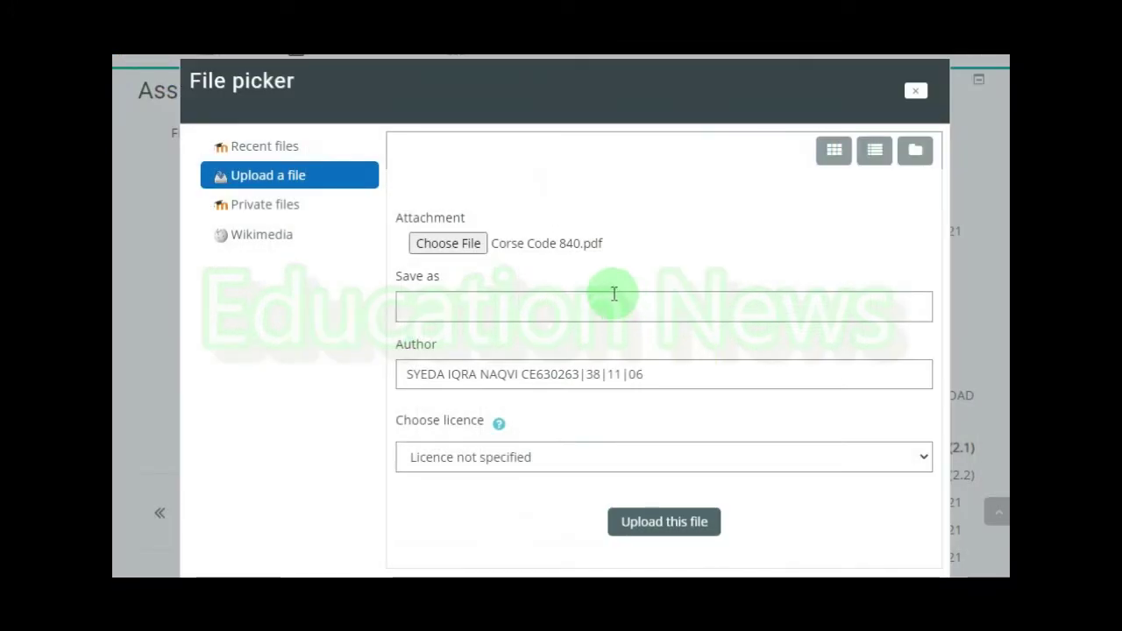
# Upload the attached PDF under the name 840-1 and save the changes to the submission.
pyautogui.click(532, 306)
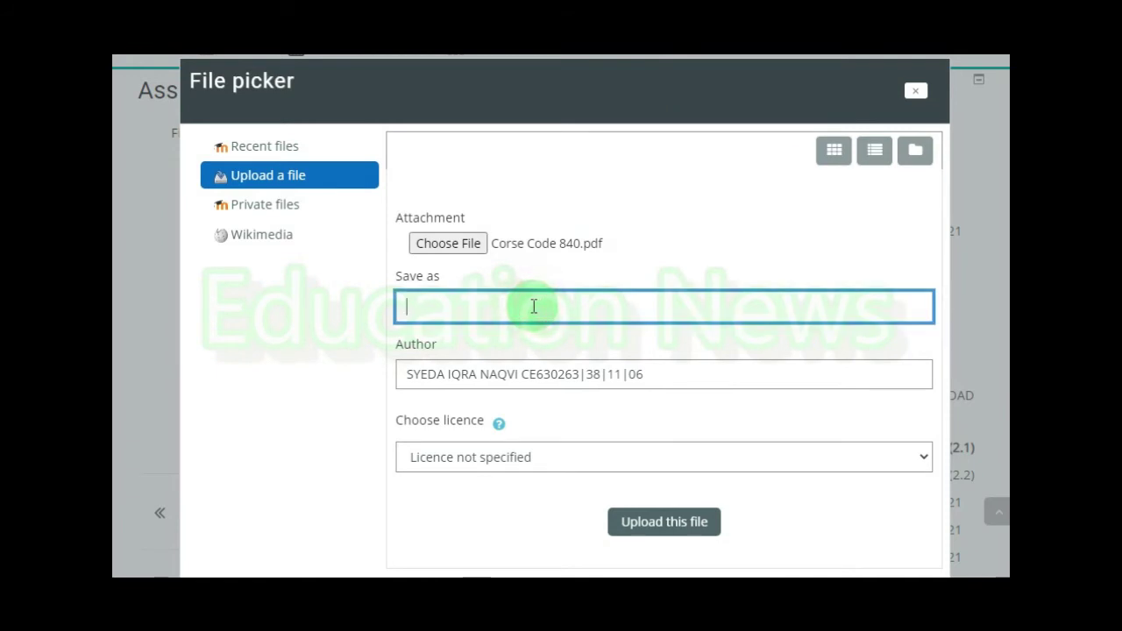
pyautogui.write('840')
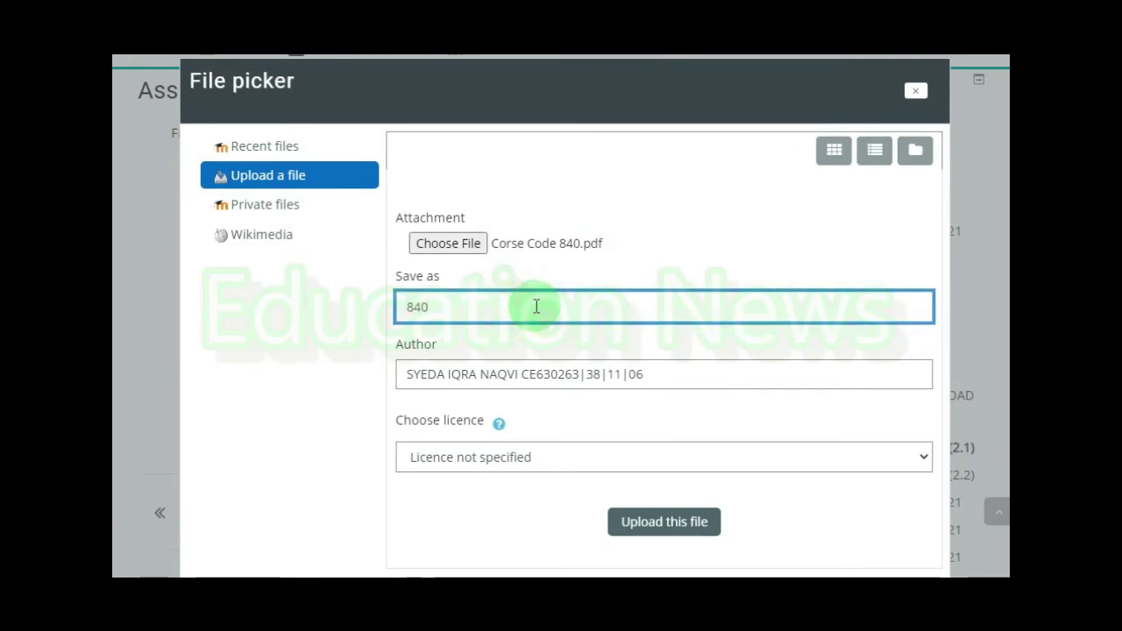
pyautogui.write('-1')
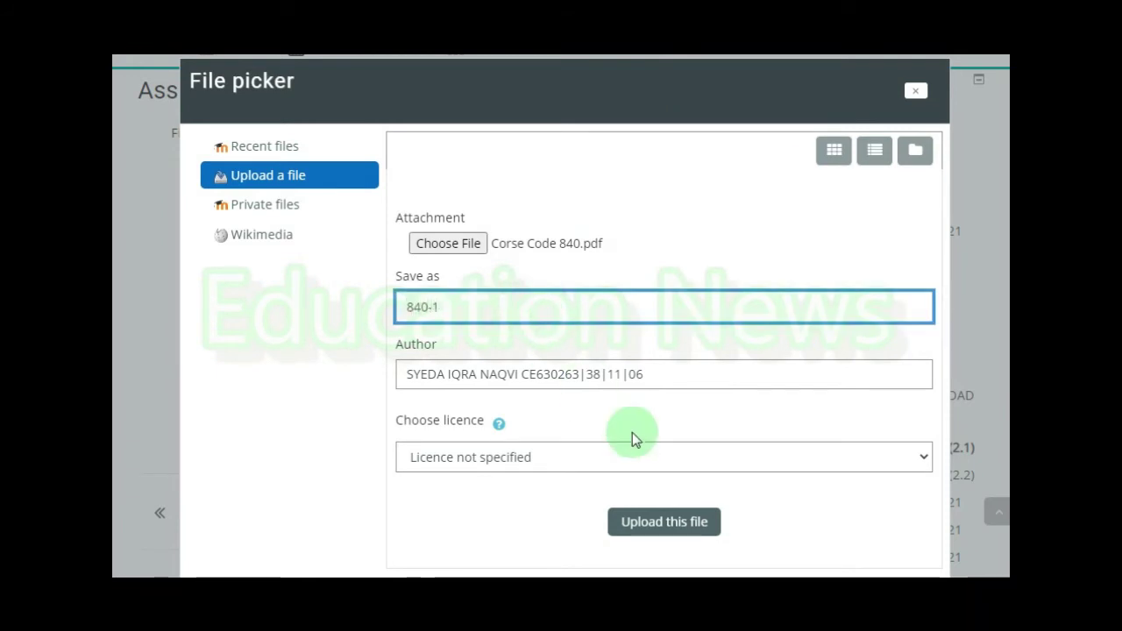
pyautogui.click(673, 526)
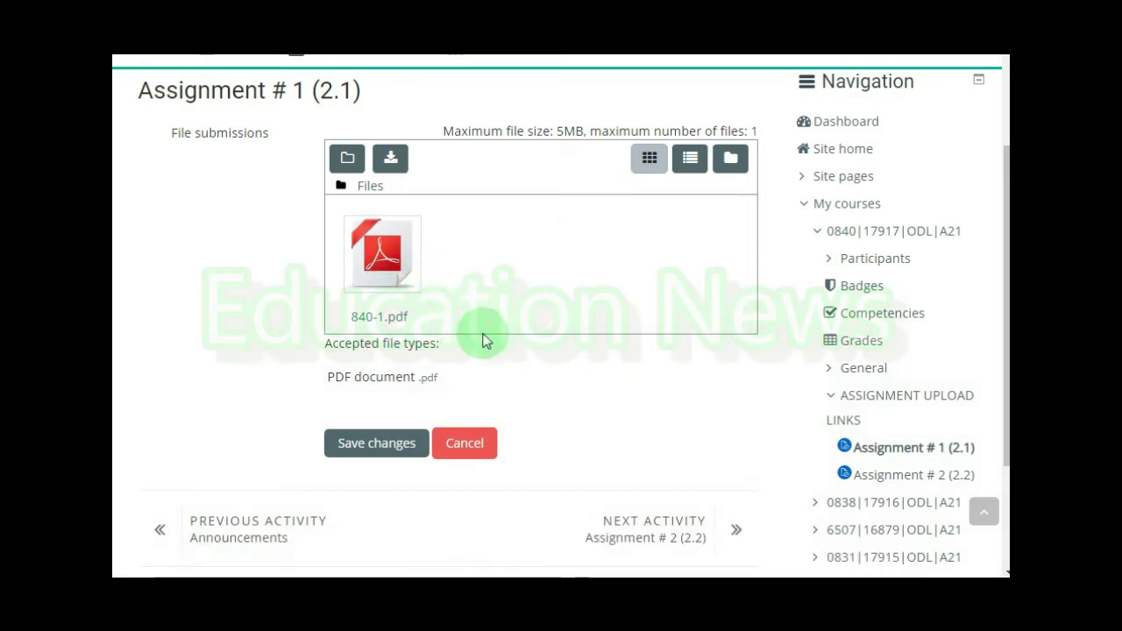
pyautogui.click(379, 453)
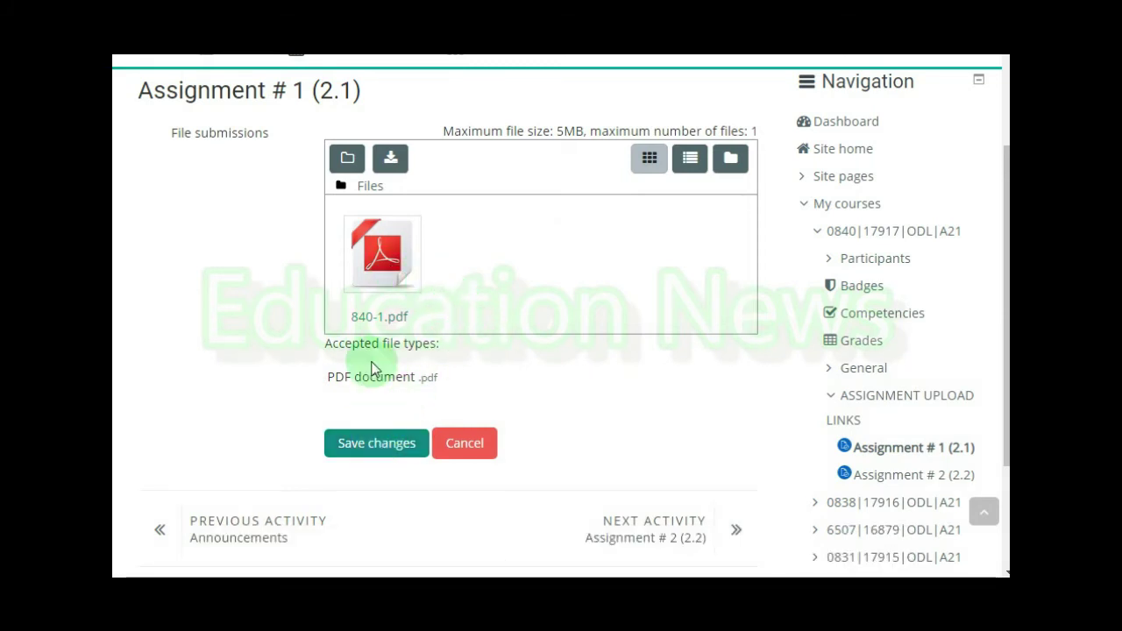
pyautogui.click(371, 450)
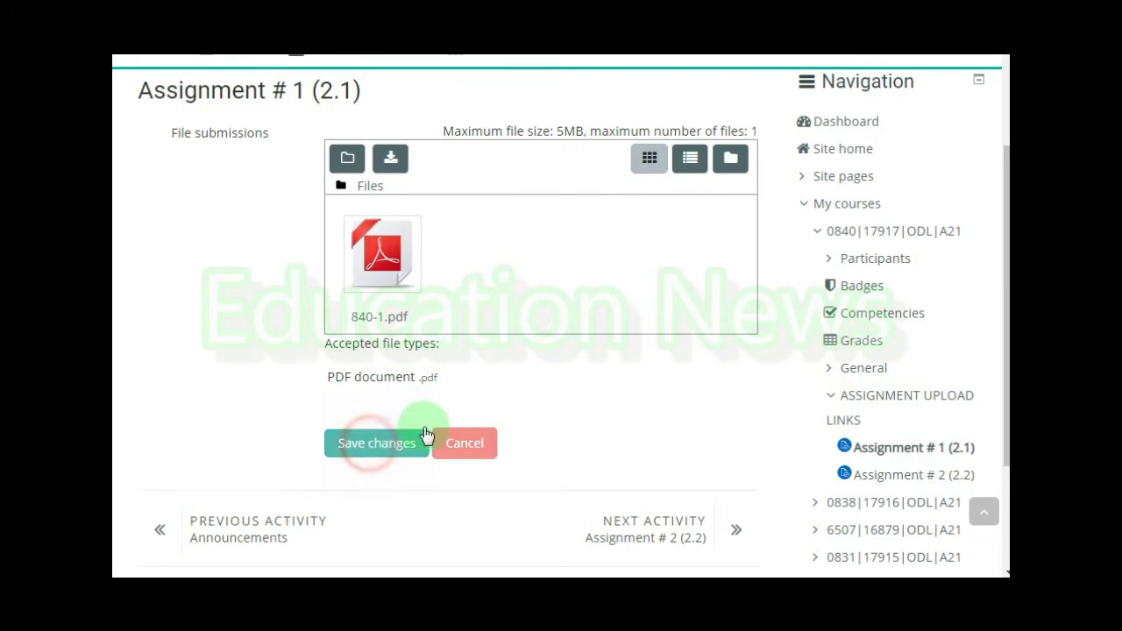
# Review the draft's submission status, due date and attached file, and the options to edit, remove or submit it.
pyautogui.scroll(-5, 541, 378)
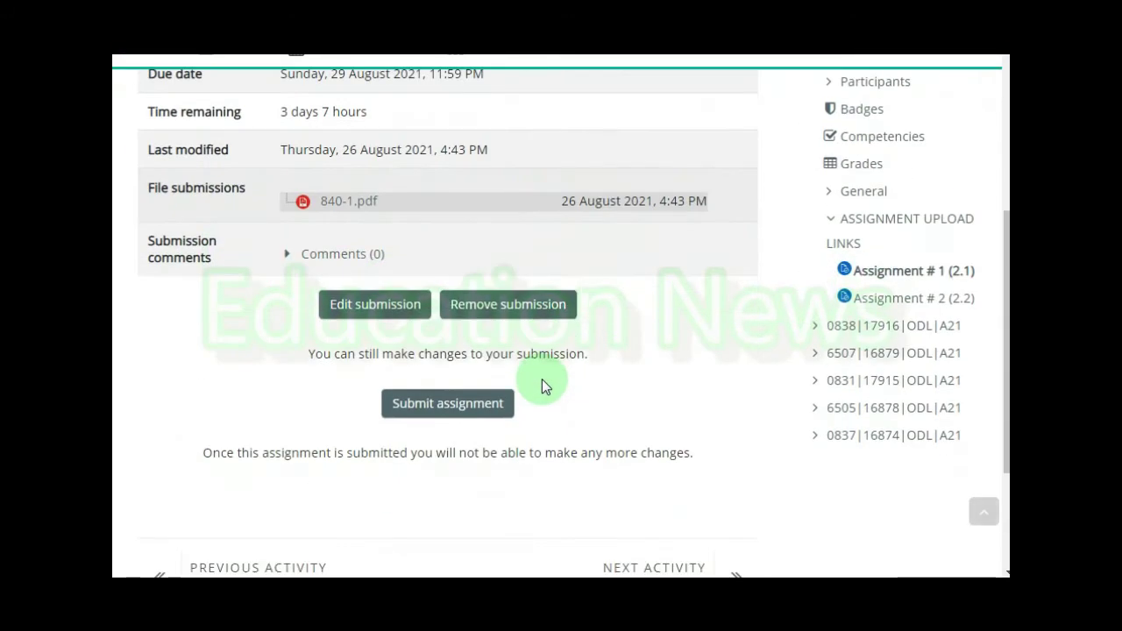
pyautogui.scroll(2, 491, 368)
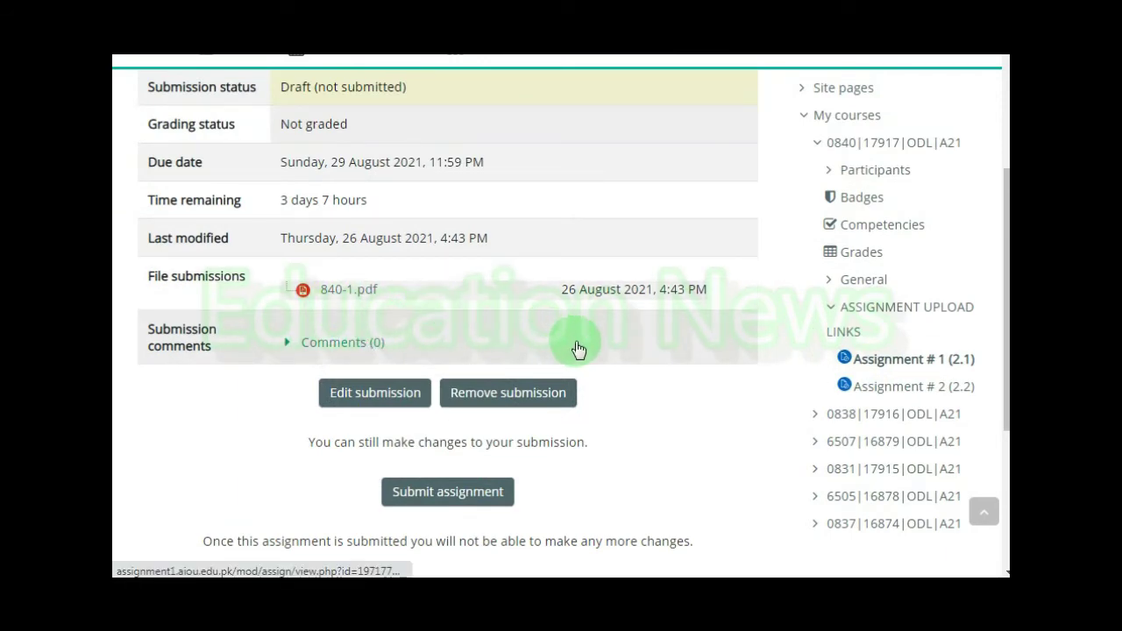
pyautogui.scroll(5, 578, 349)
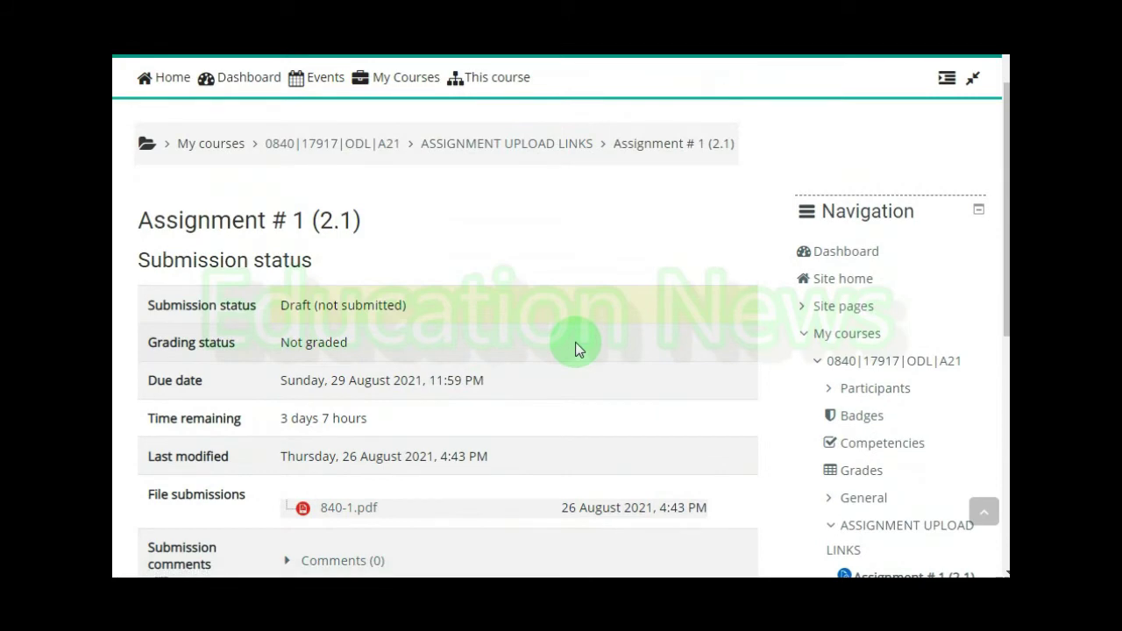
pyautogui.scroll(-5, 575, 344)
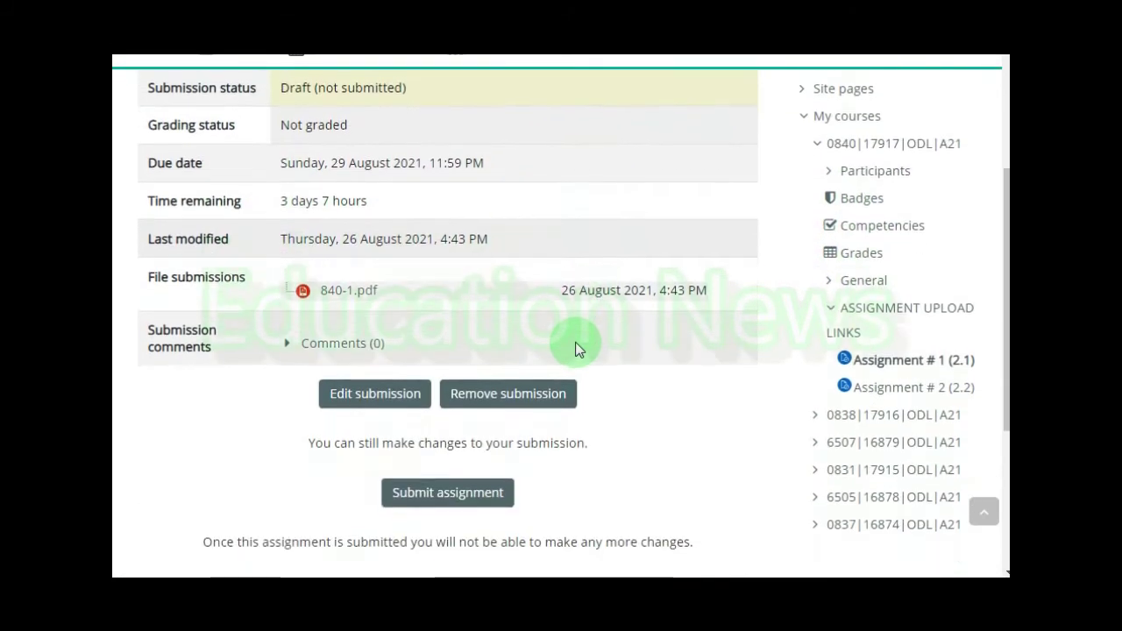
pyautogui.scroll(2, 579, 349)
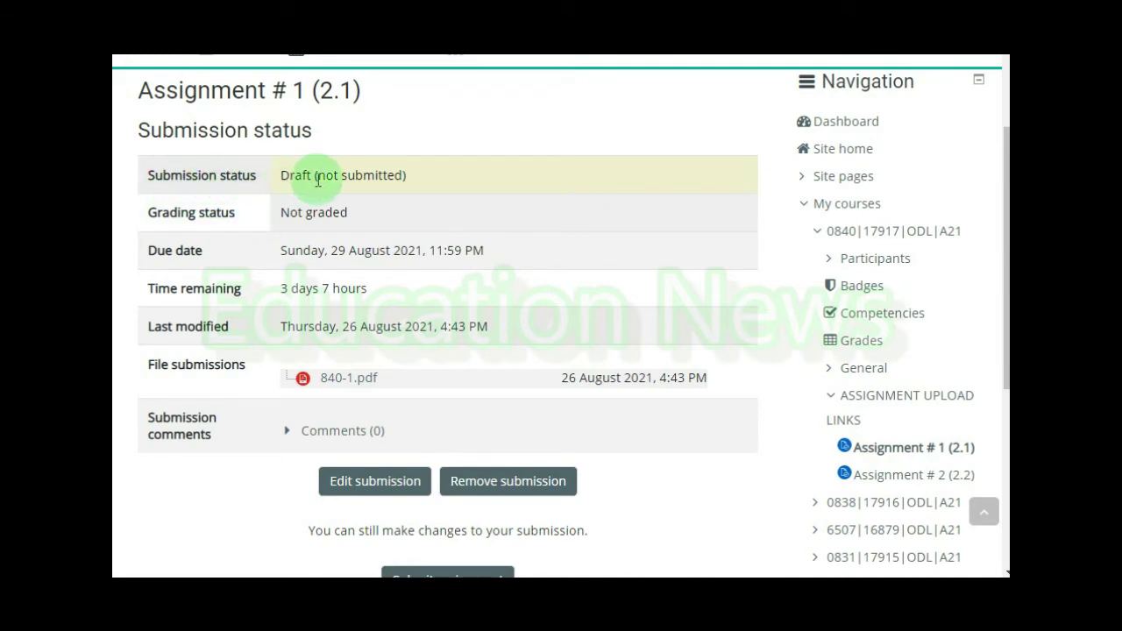
pyautogui.scroll(-3, 357, 192)
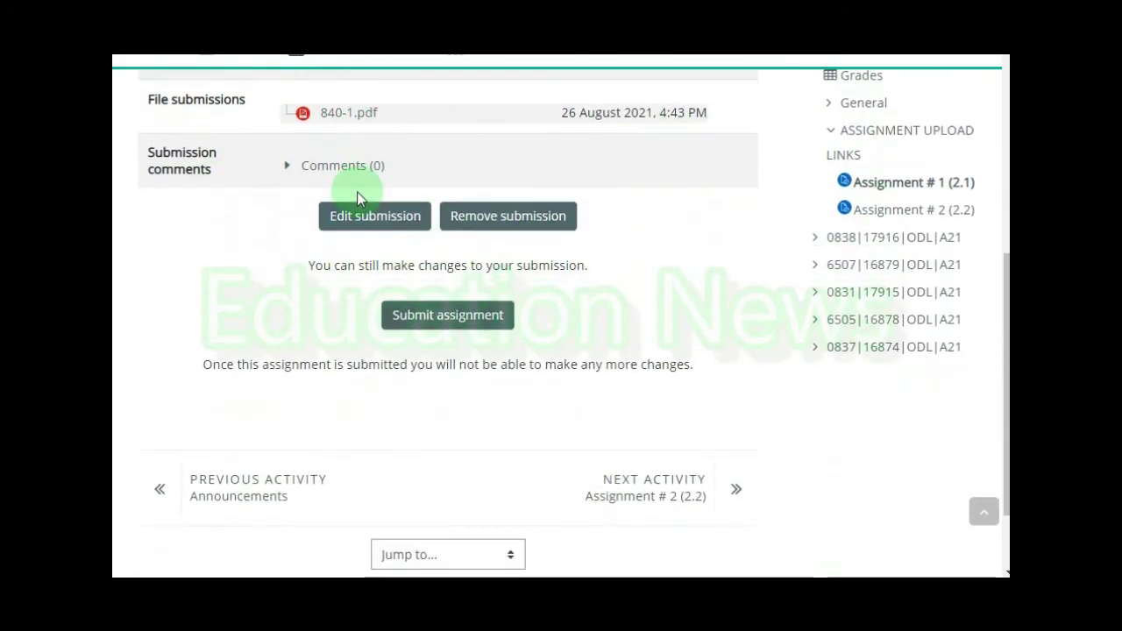
pyautogui.moveTo(537, 289); pyautogui.dragTo(403, 309)
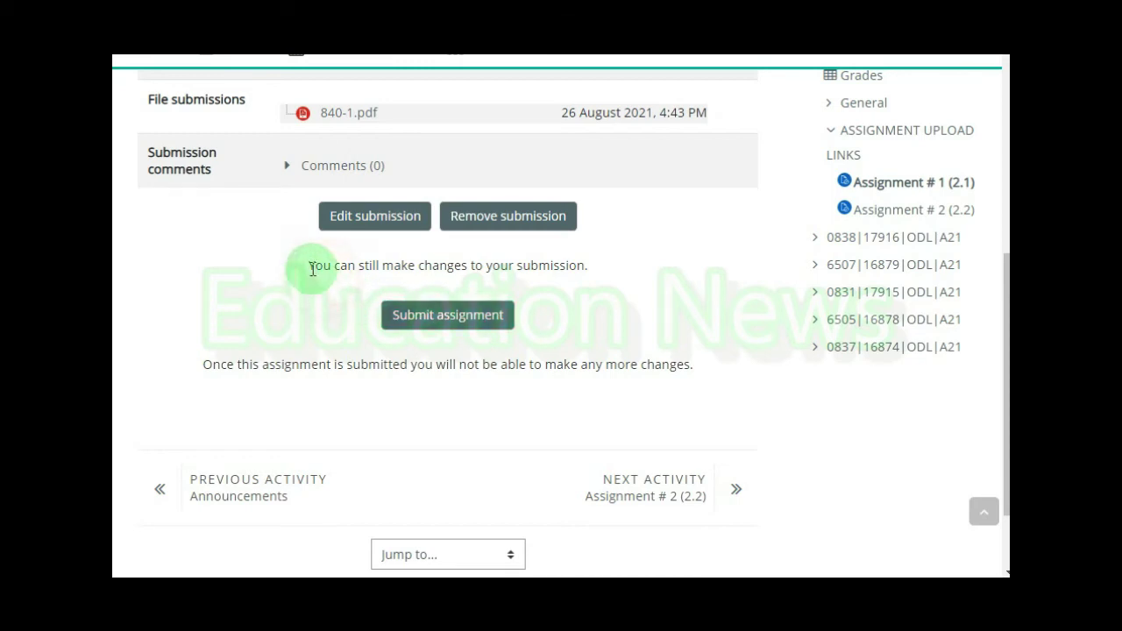
pyautogui.moveTo(309, 266); pyautogui.dragTo(589, 279)
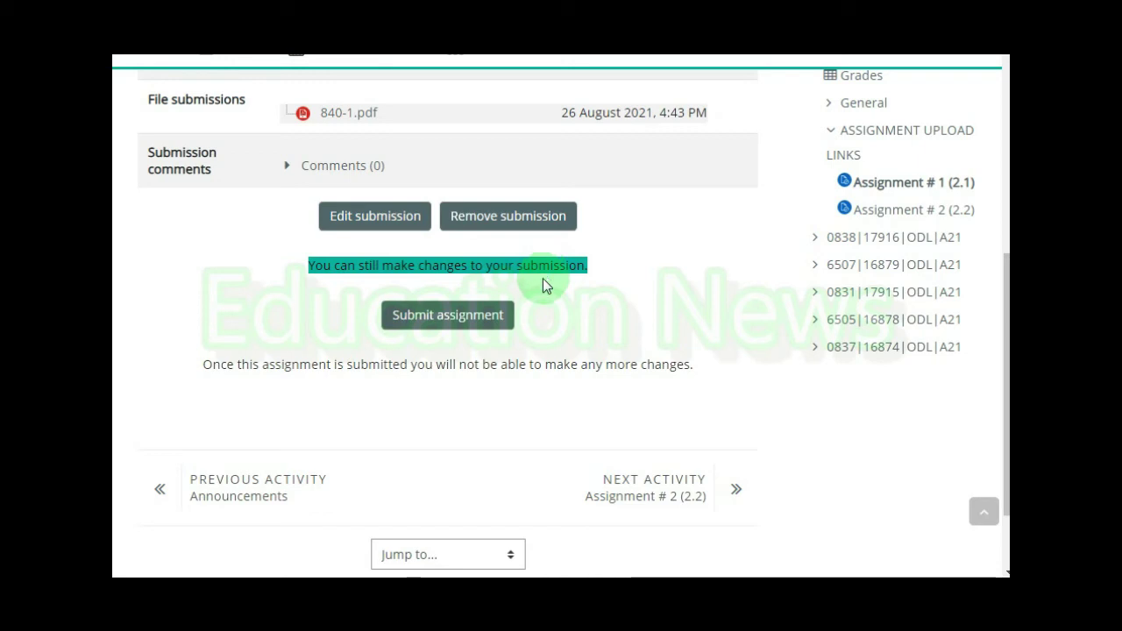
pyautogui.scroll(2, 526, 307)
pyautogui.scroll(-1, 519, 321)
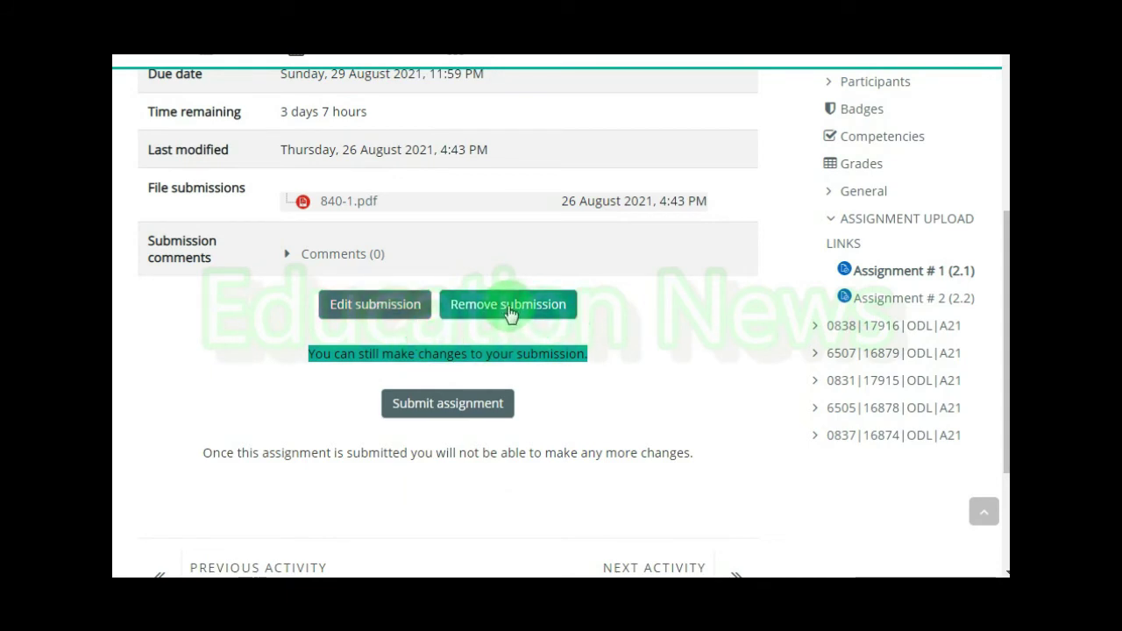
pyautogui.scroll(-1, 579, 347)
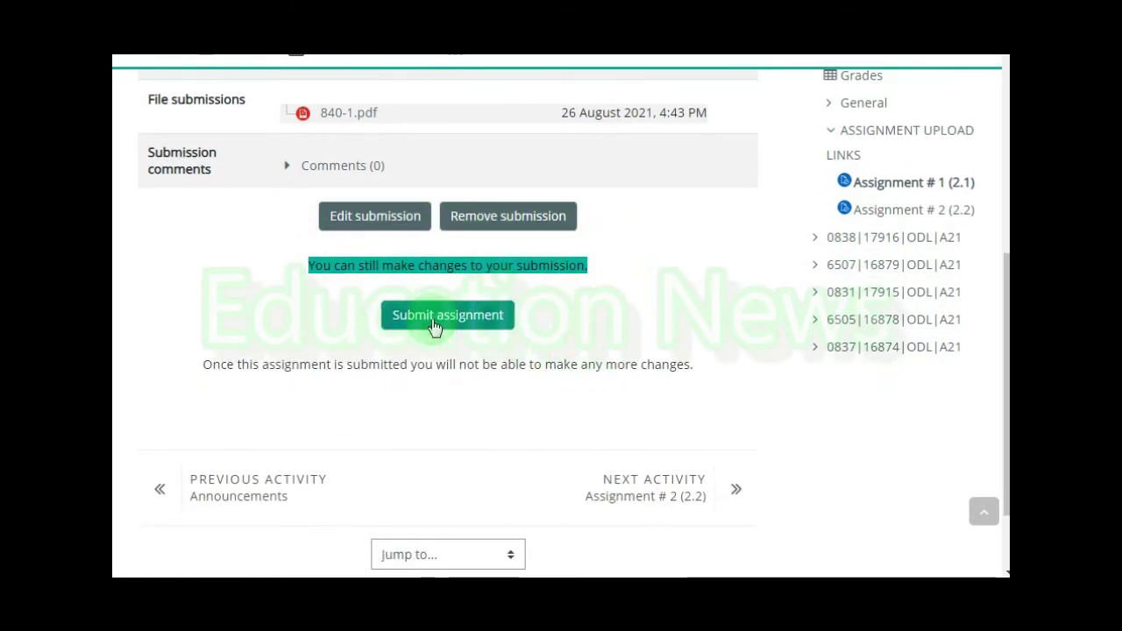
pyautogui.scroll(5, 432, 322)
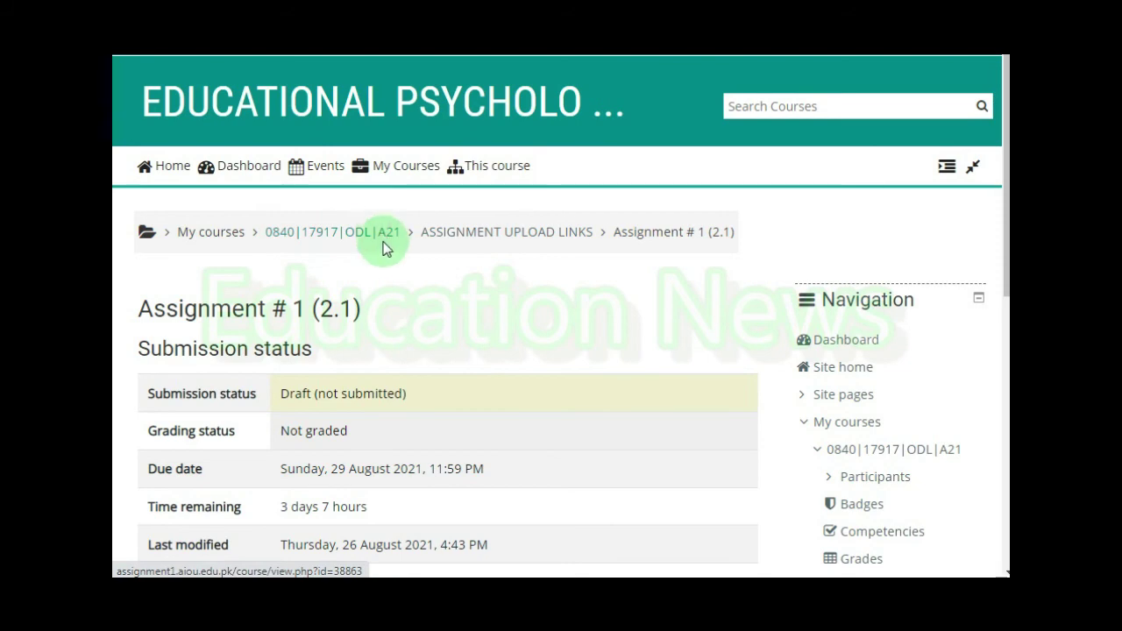
pyautogui.scroll(-6, 399, 252)
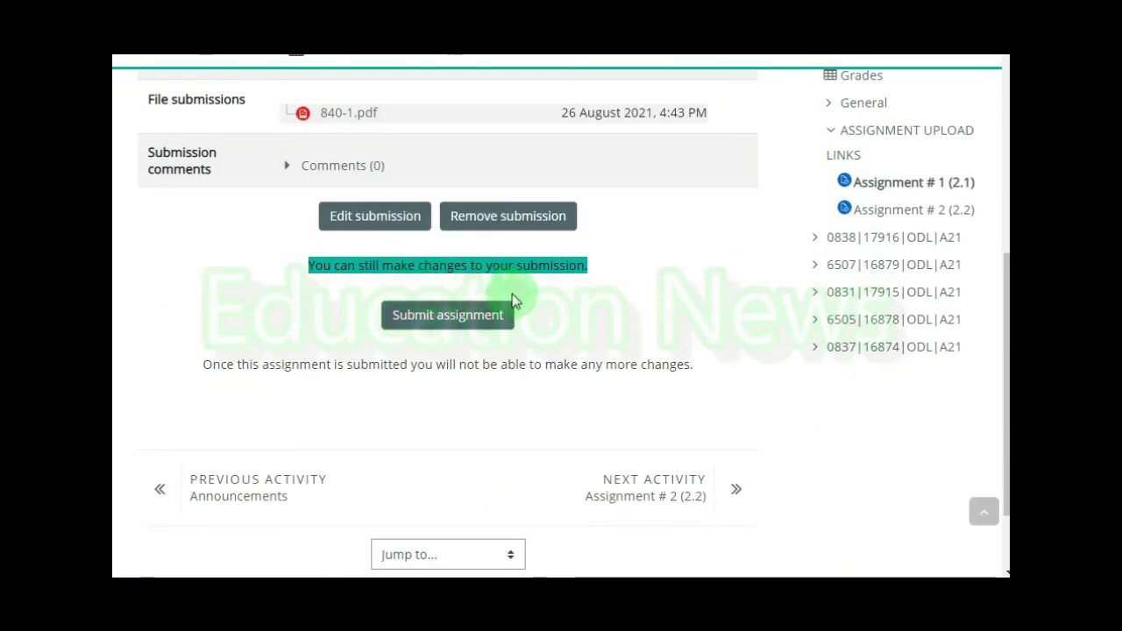
# Submit Assignment # 1 (2.1) for grading and confirm the final submission.
pyautogui.click(419, 321)
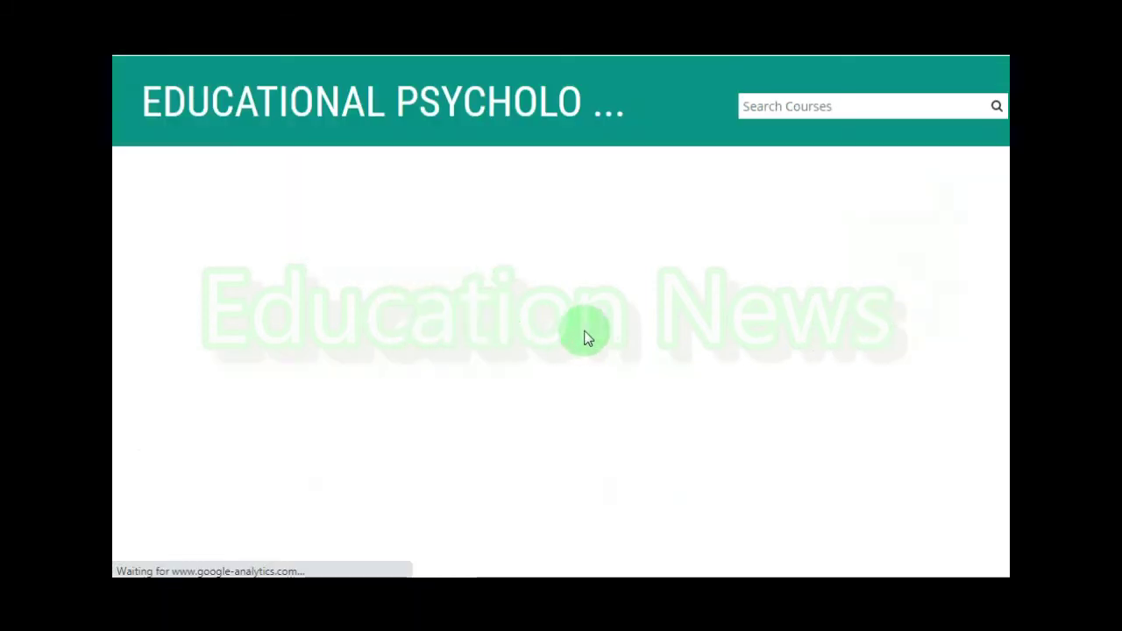
pyautogui.scroll(-1, 593, 327)
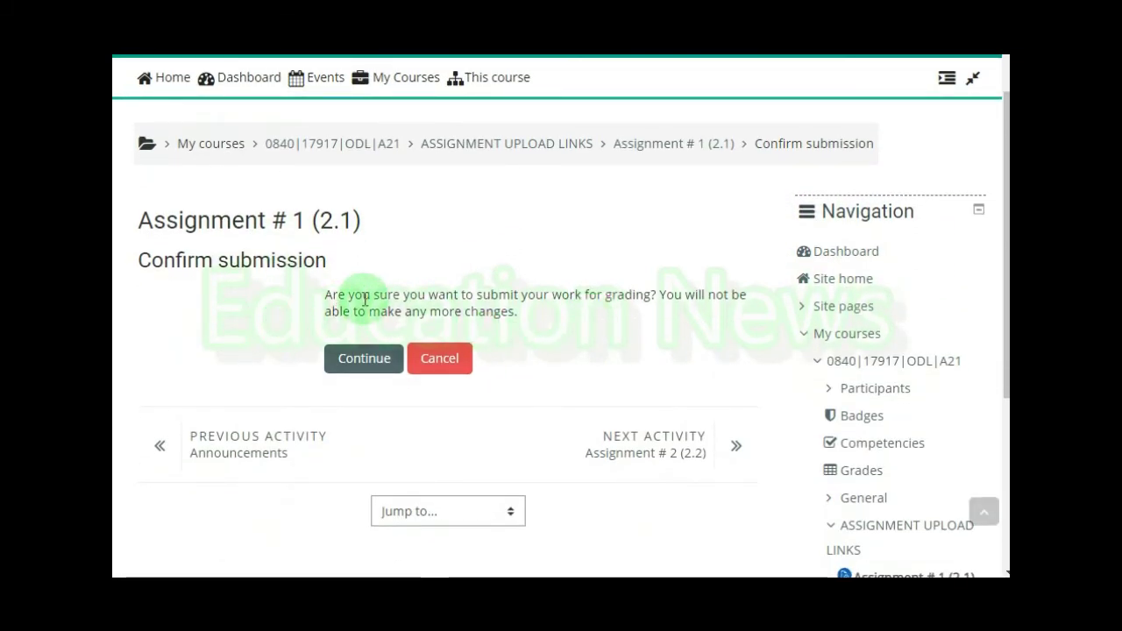
pyautogui.moveTo(519, 322); pyautogui.dragTo(325, 296)
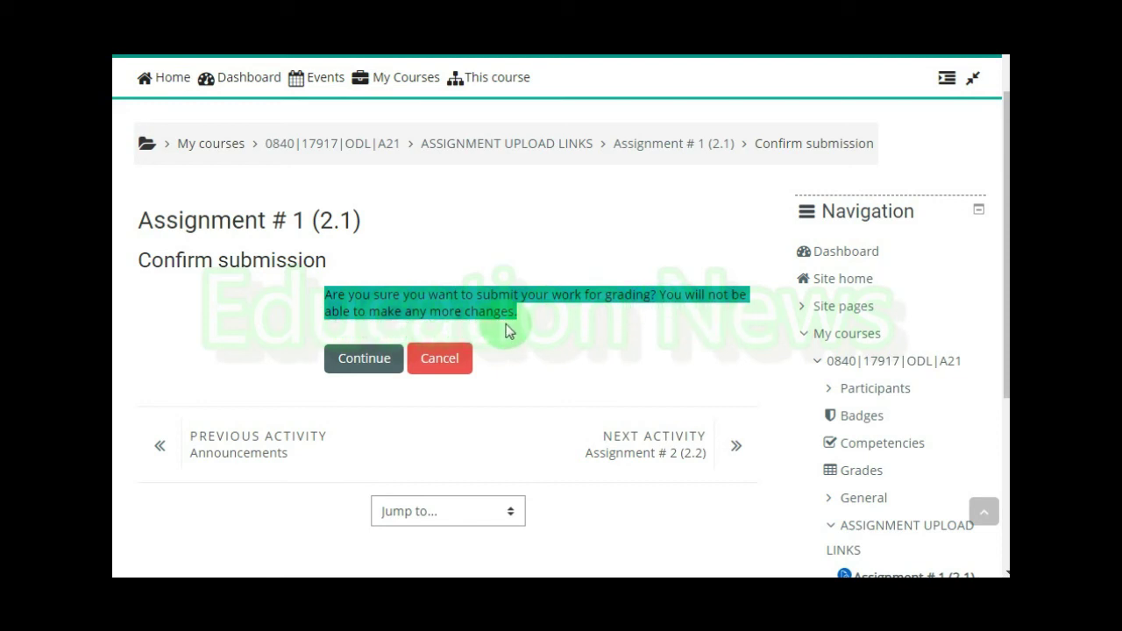
pyautogui.click(364, 359)
pyautogui.click(363, 365)
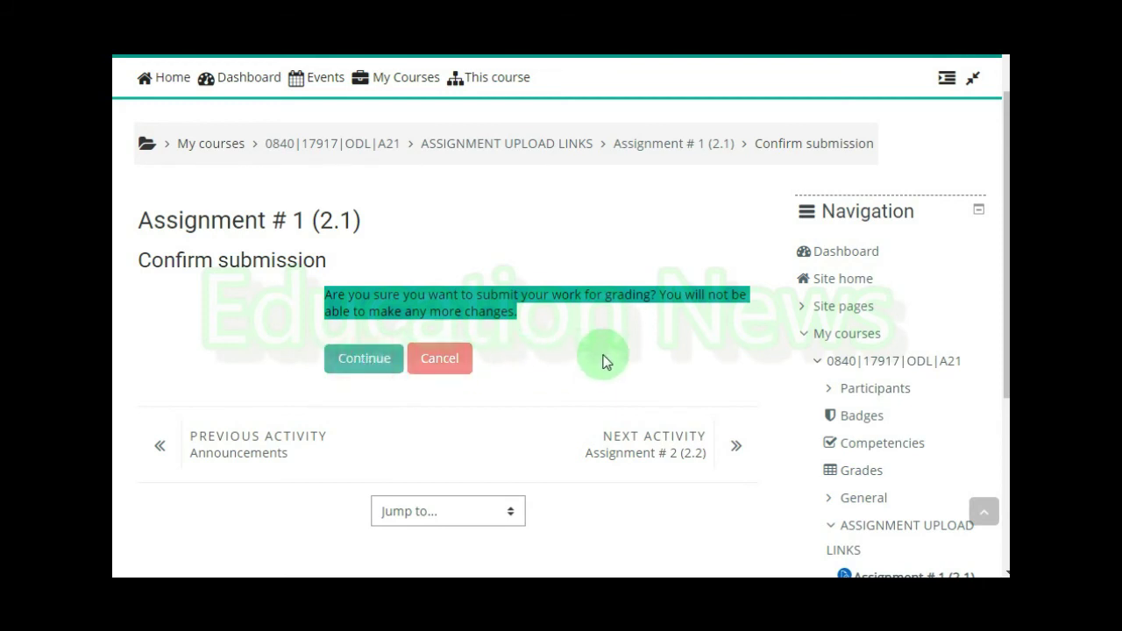
# Check the submission status, grading status, last modified date and submitted file of Assignment # 1 (2.1).
pyautogui.scroll(-2, 603, 360)
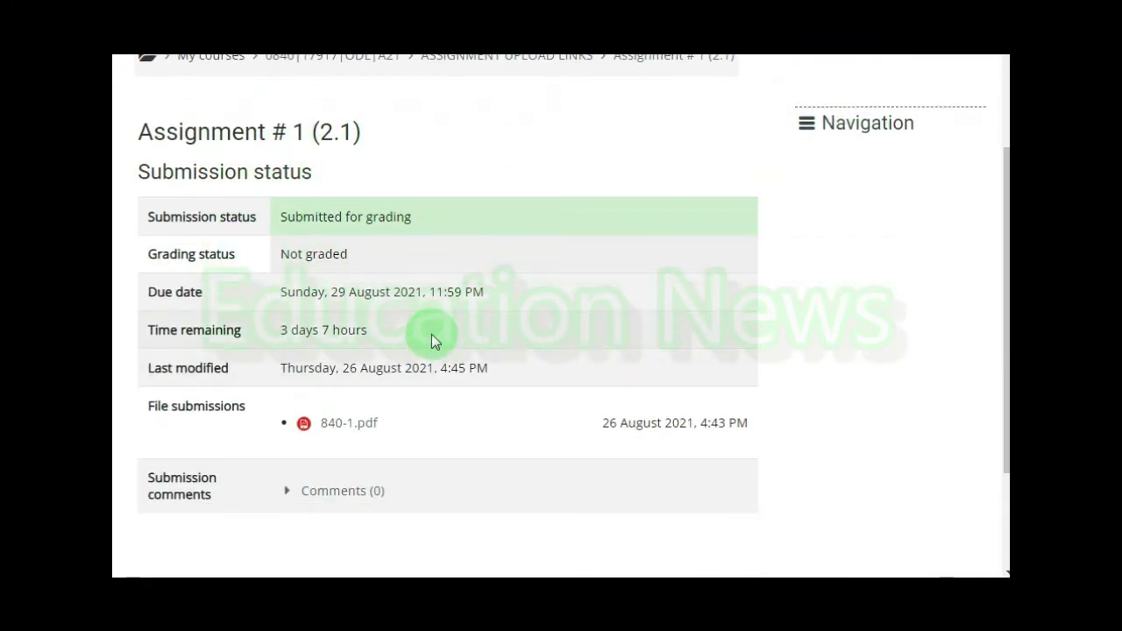
pyautogui.scroll(-2, 290, 246)
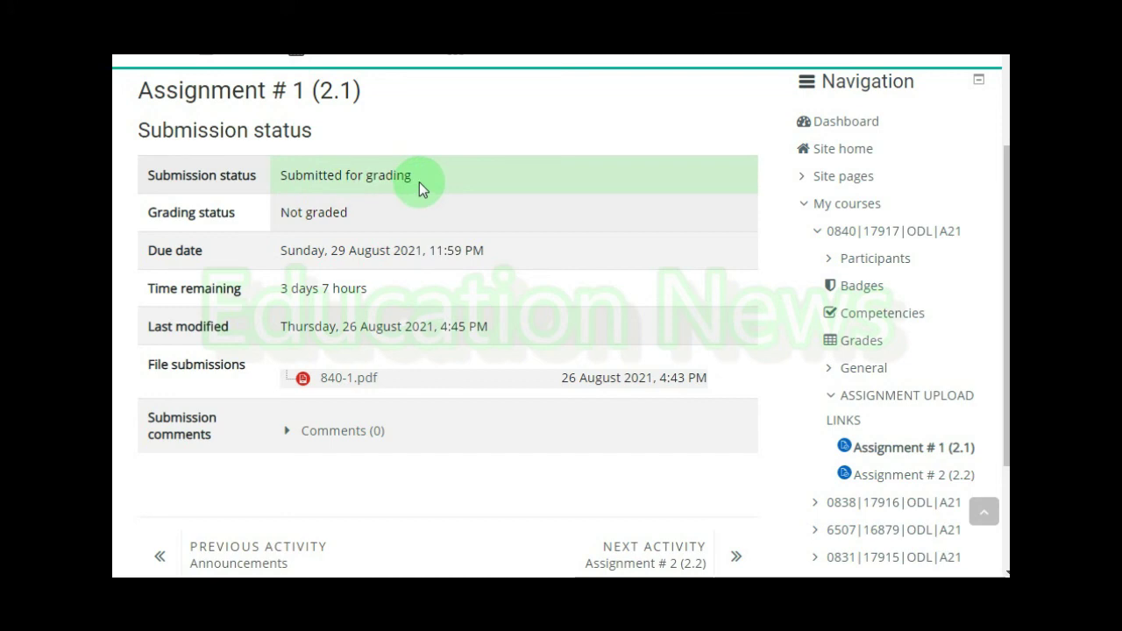
pyautogui.scroll(-2, 401, 275)
pyautogui.scroll(2, 401, 275)
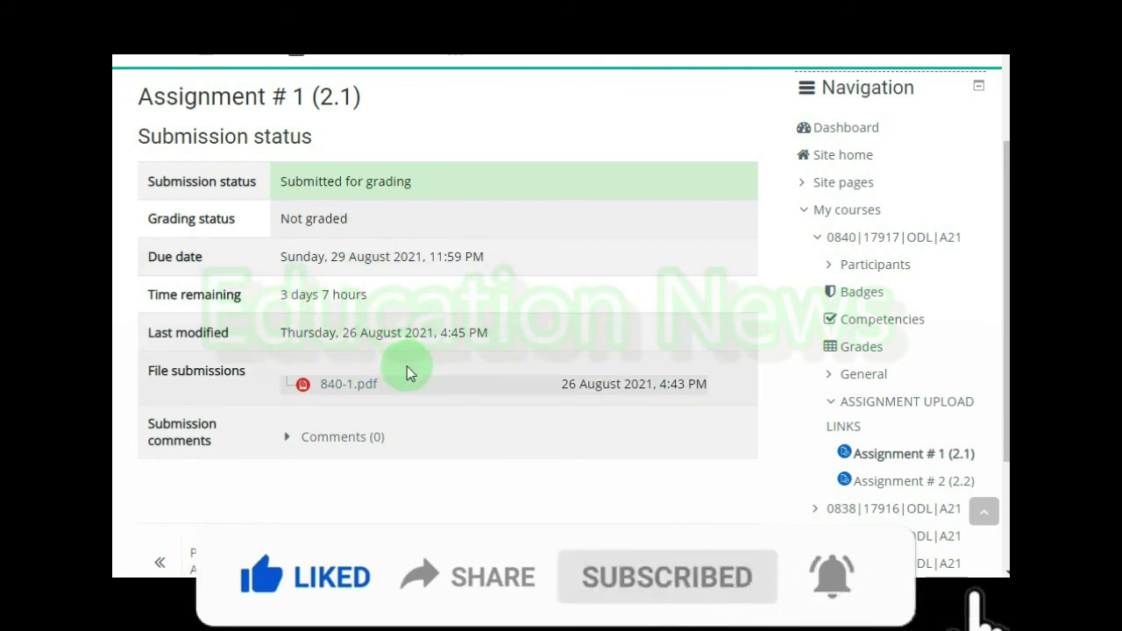
pyautogui.scroll(3, 407, 372)
pyautogui.scroll(-3, 407, 372)
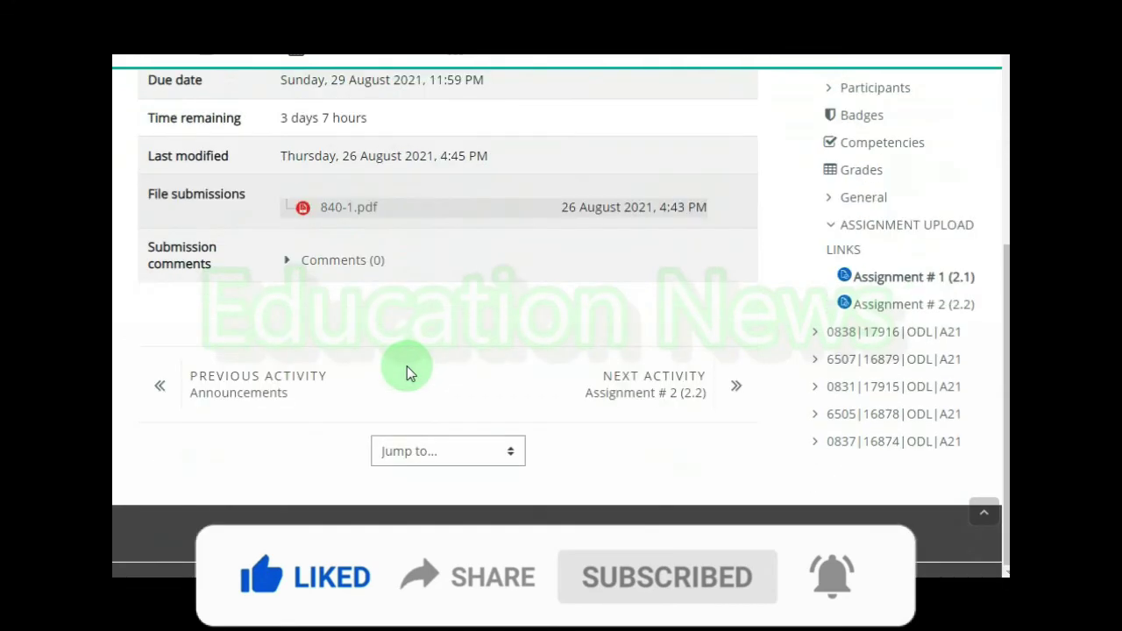
pyautogui.scroll(5, 409, 371)
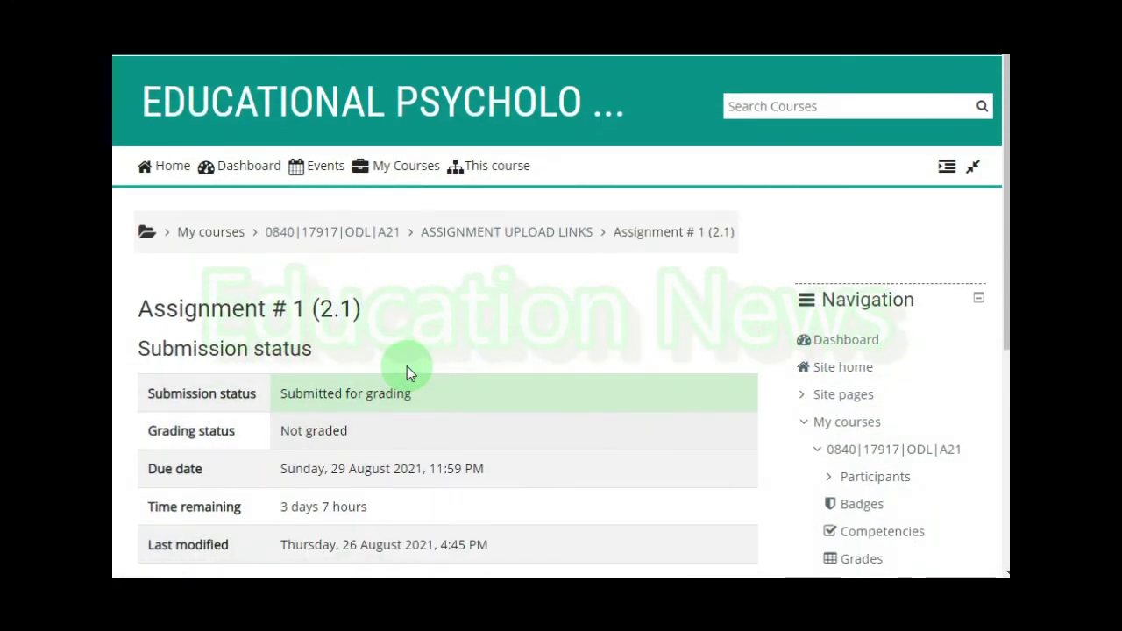
pyautogui.scroll(-5, 407, 373)
pyautogui.scroll(5, 446, 366)
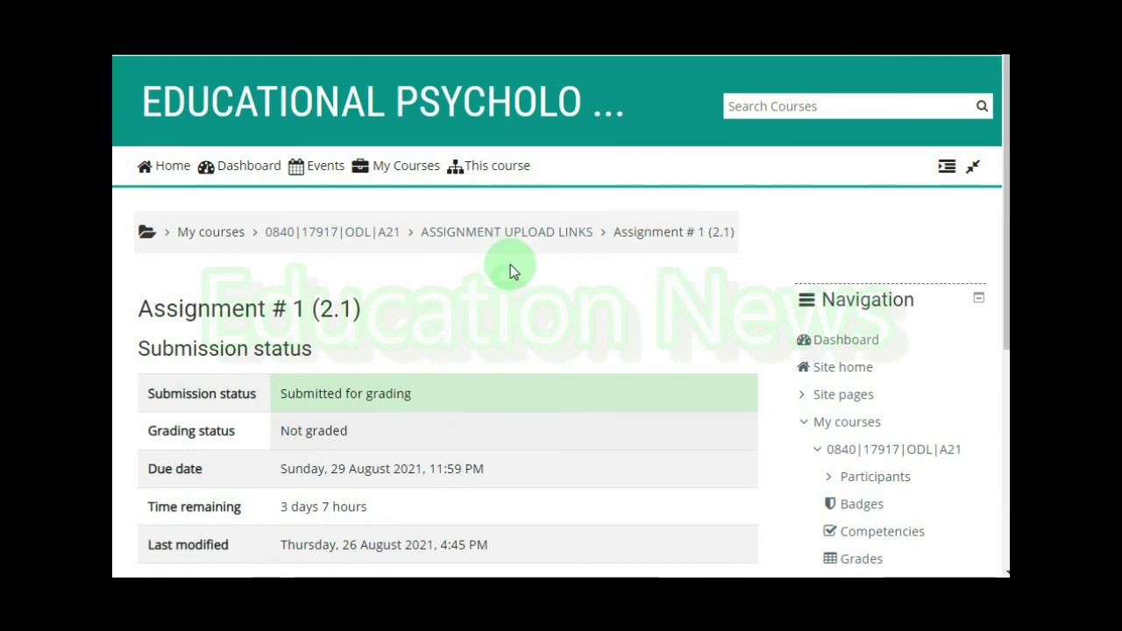
pyautogui.scroll(-5, 510, 265)
pyautogui.scroll(5, 510, 265)
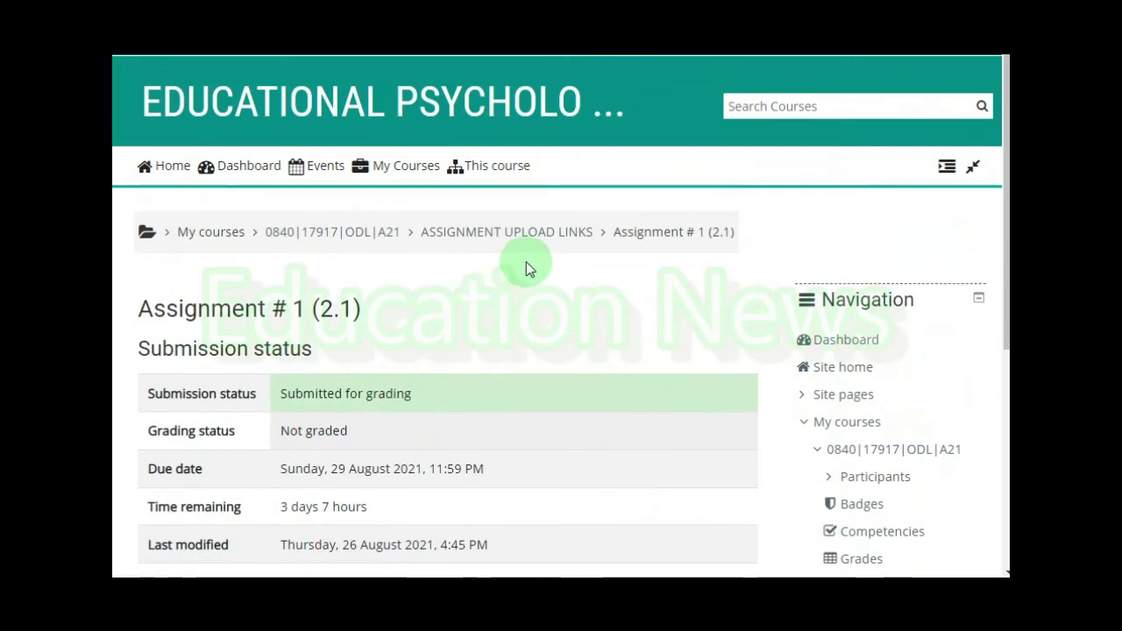